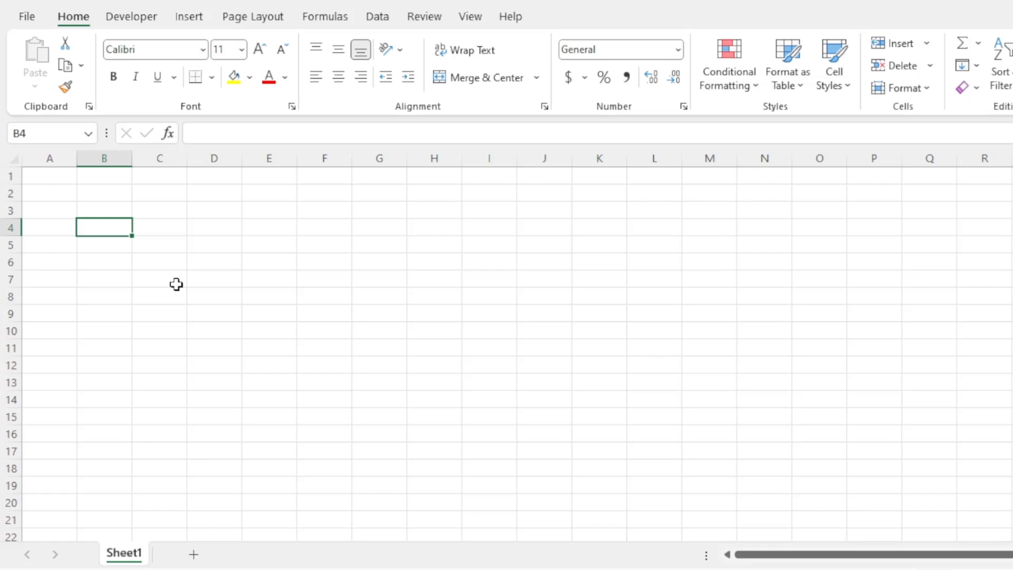
- Enter the headings Sr No., Student Name and DOB in A2:C2
left_click(167, 235)
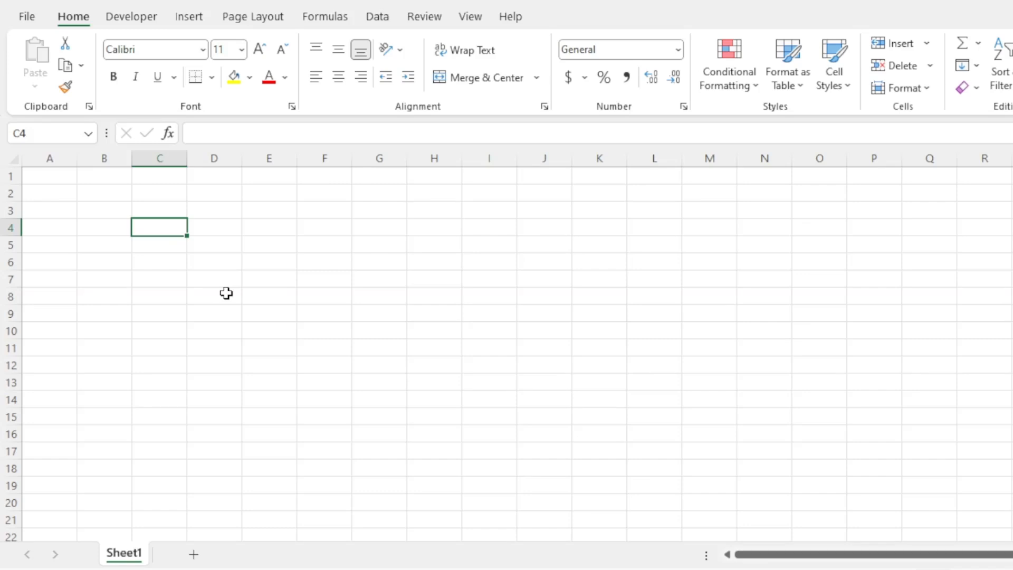
left_click(103, 211)
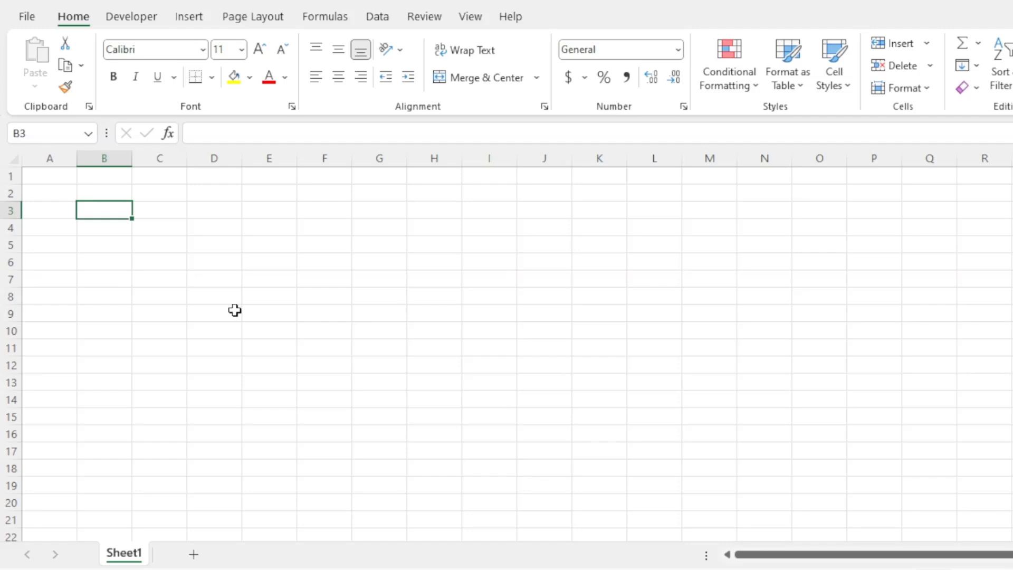
left_click(59, 218)
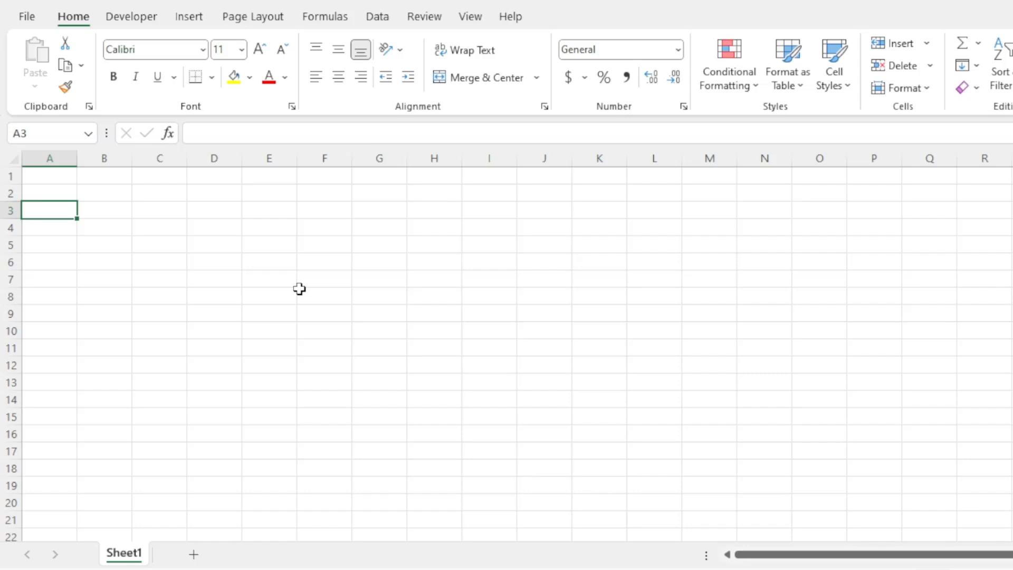
left_click(49, 196)
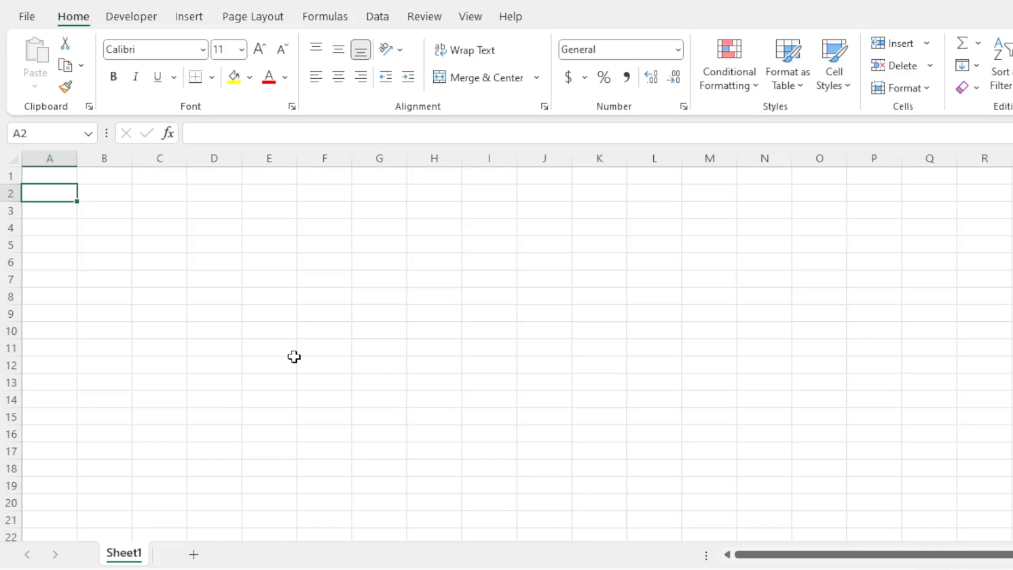
type("Sr No")
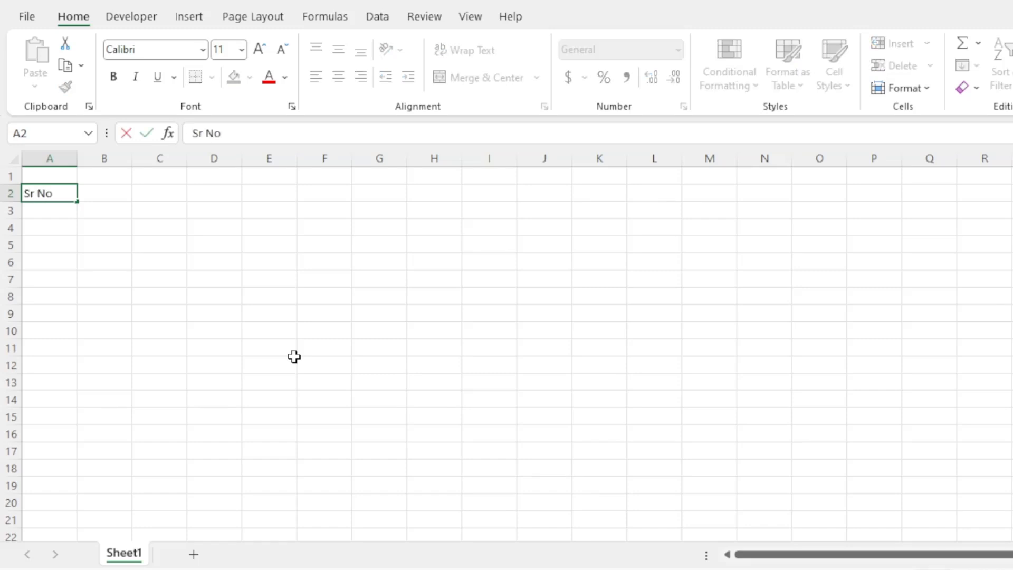
type(".")
key("Tab")
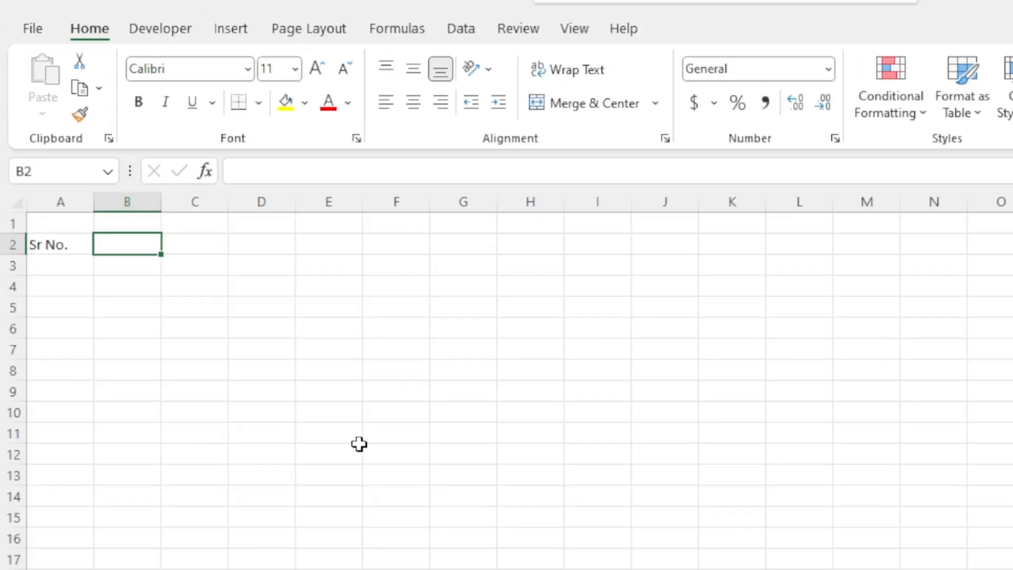
type("Studen")
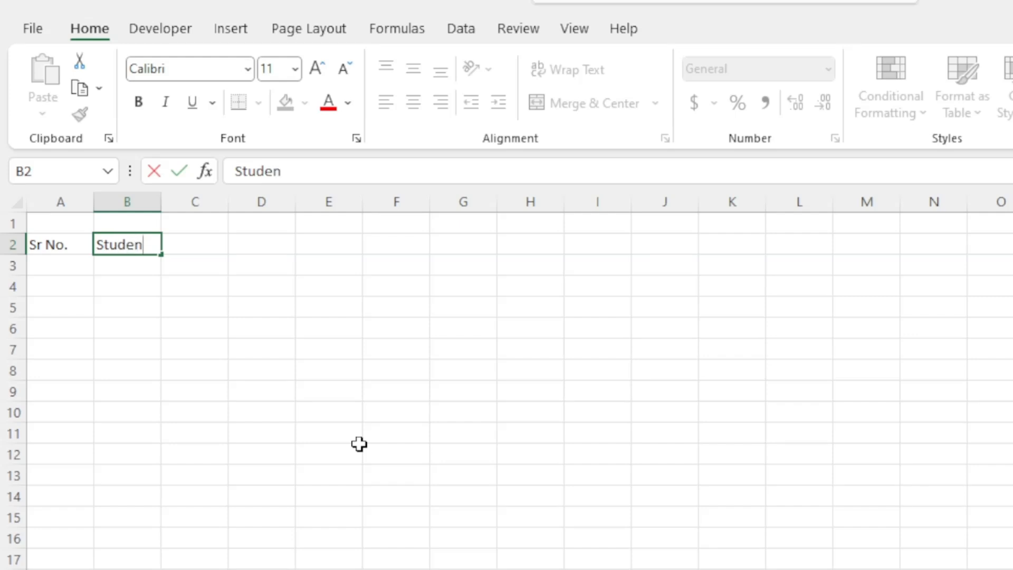
type("t Name")
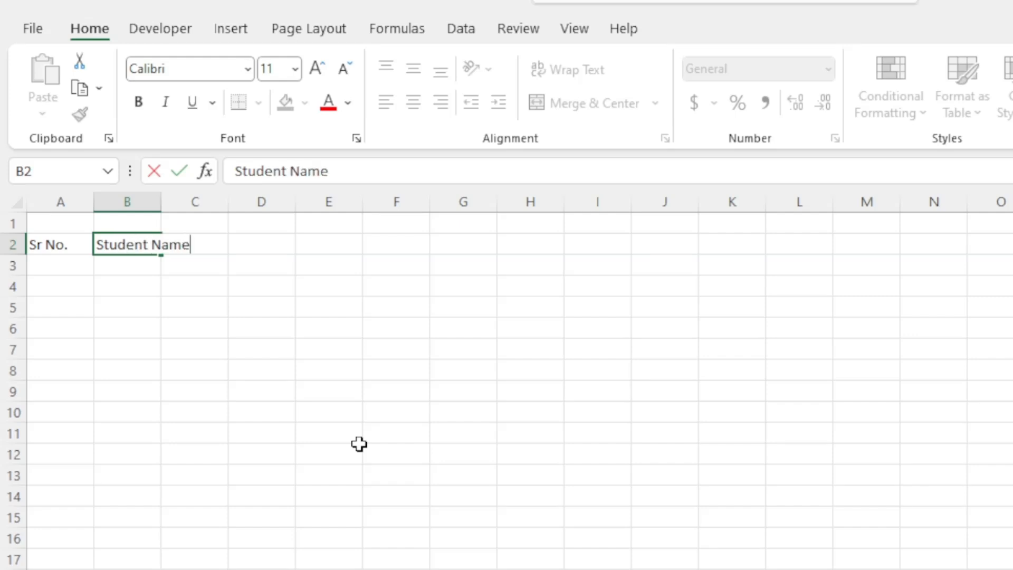
key("Tab")
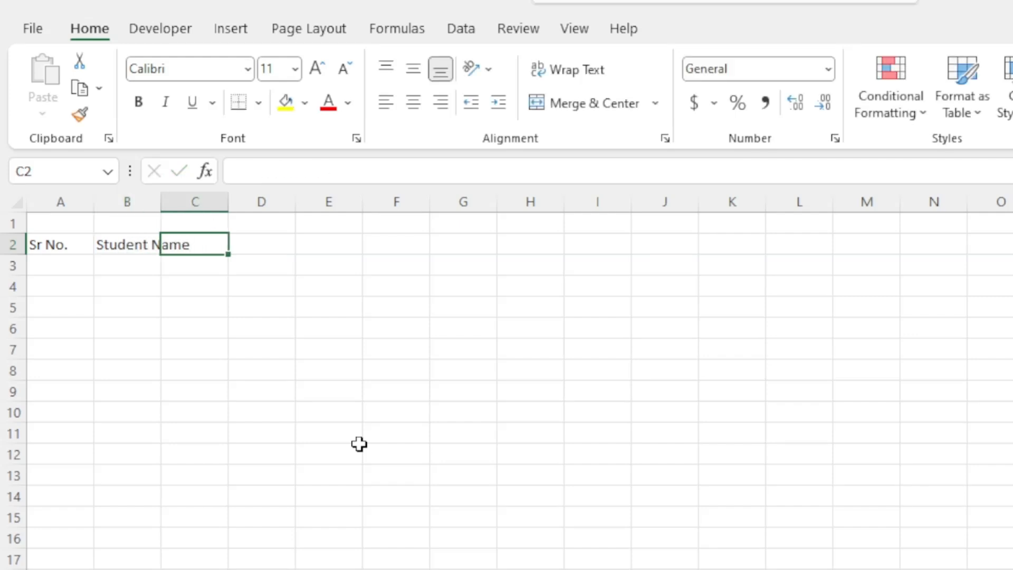
type("DO")
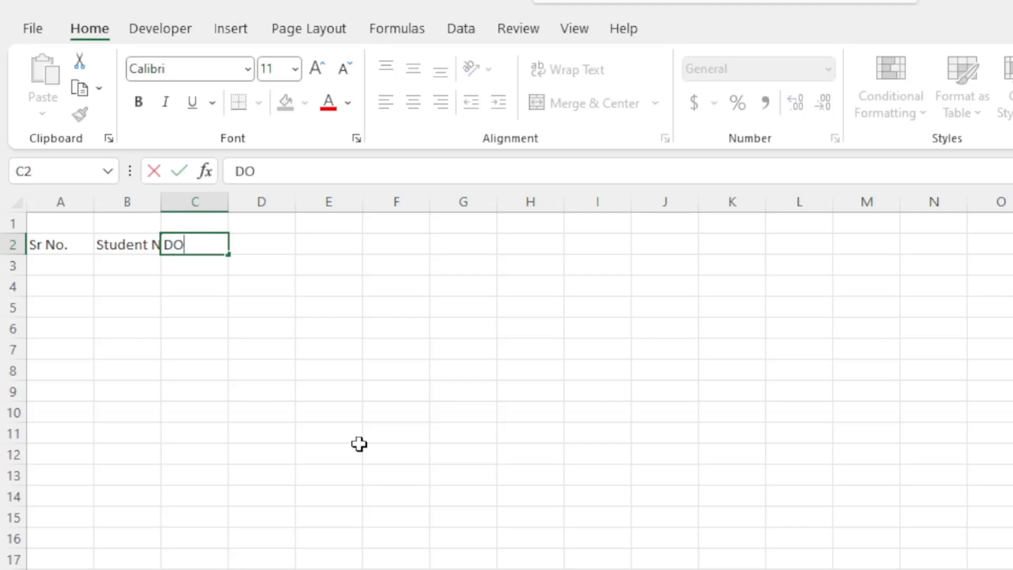
type("B")
key("Tab")
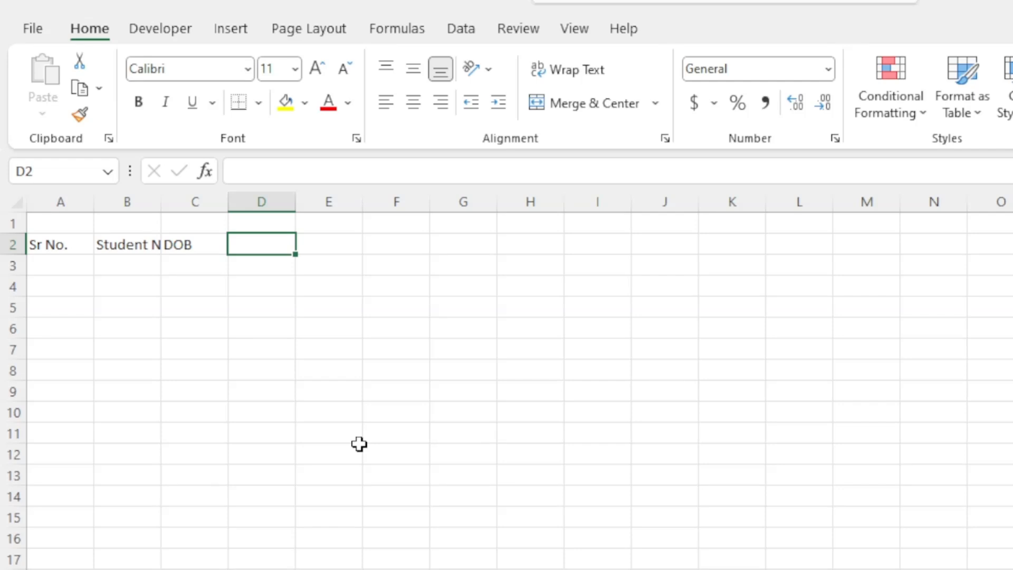
- Add the Father Name, Gender, Address and Contact headings in D2:G2, fixing typos
type("Fath")
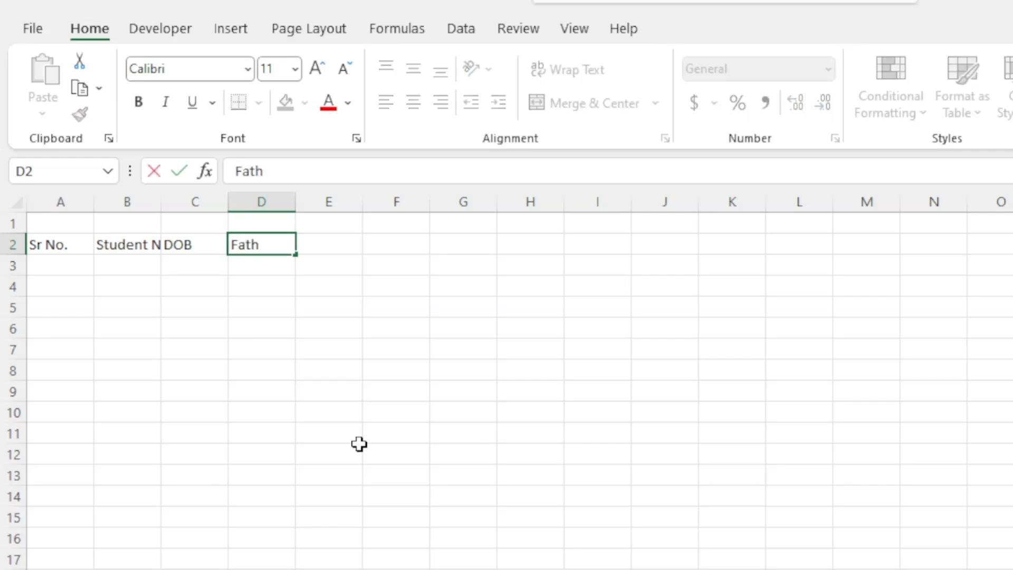
type("er Name")
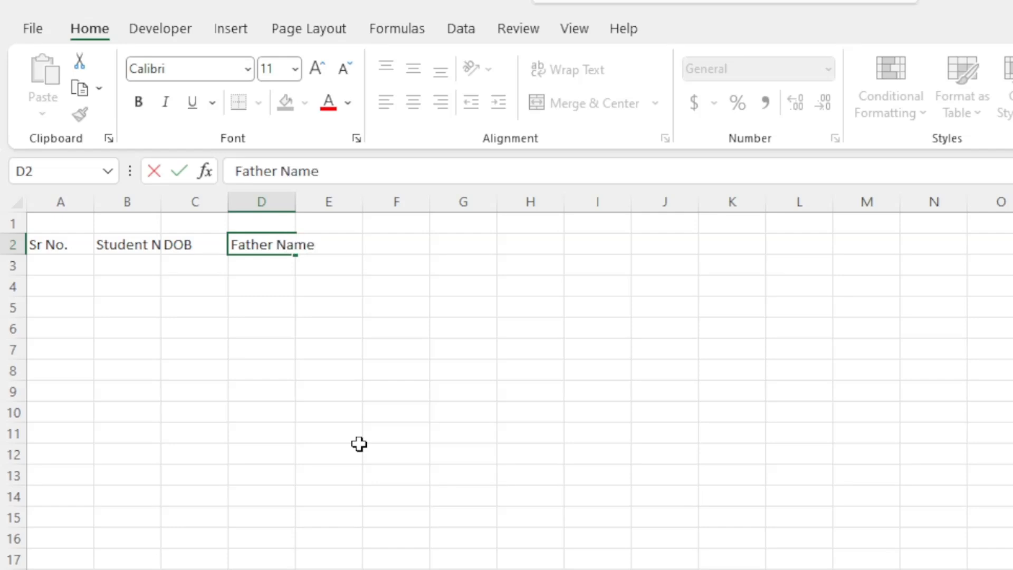
key("Tab")
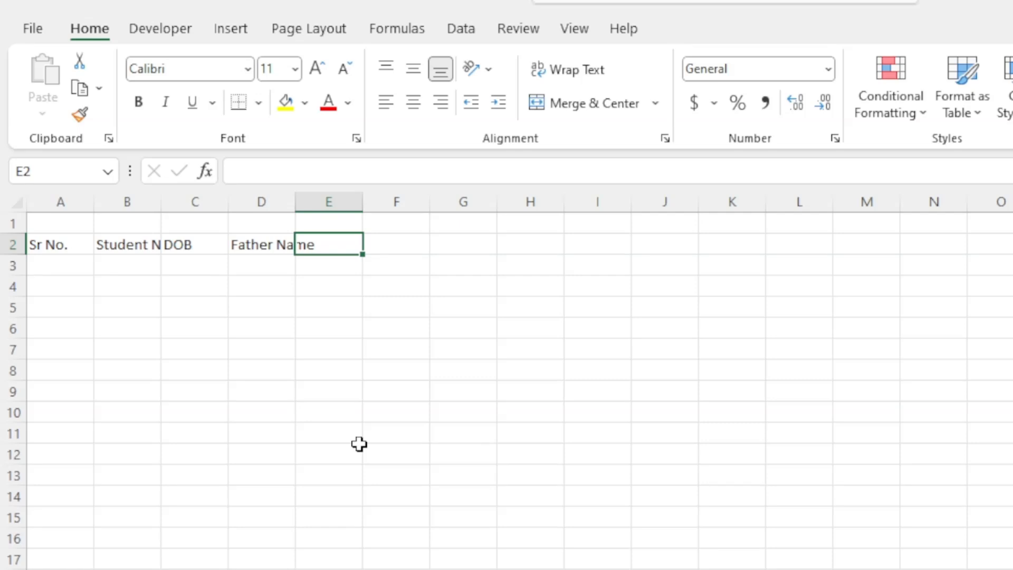
type("Gender")
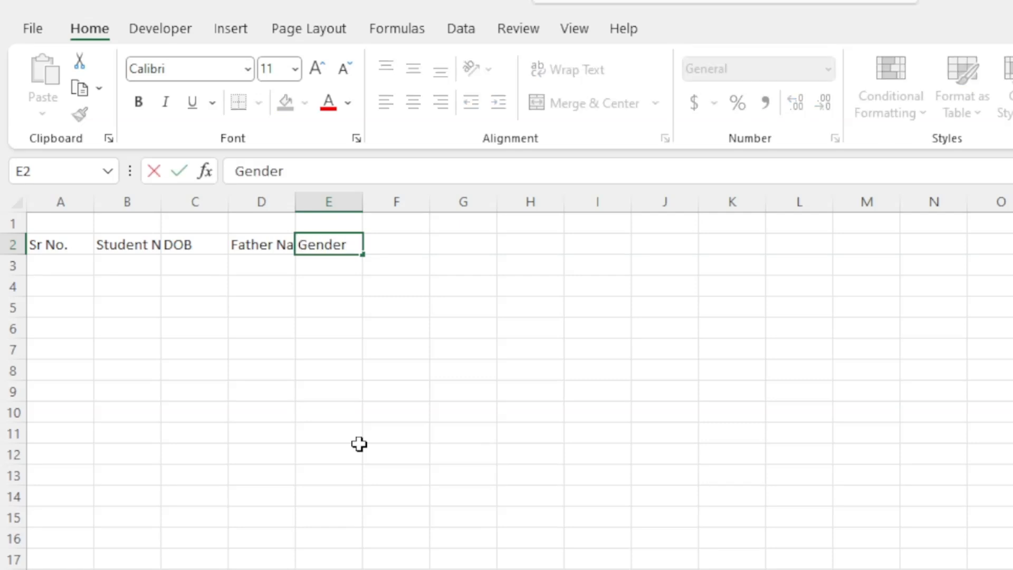
key("Tab")
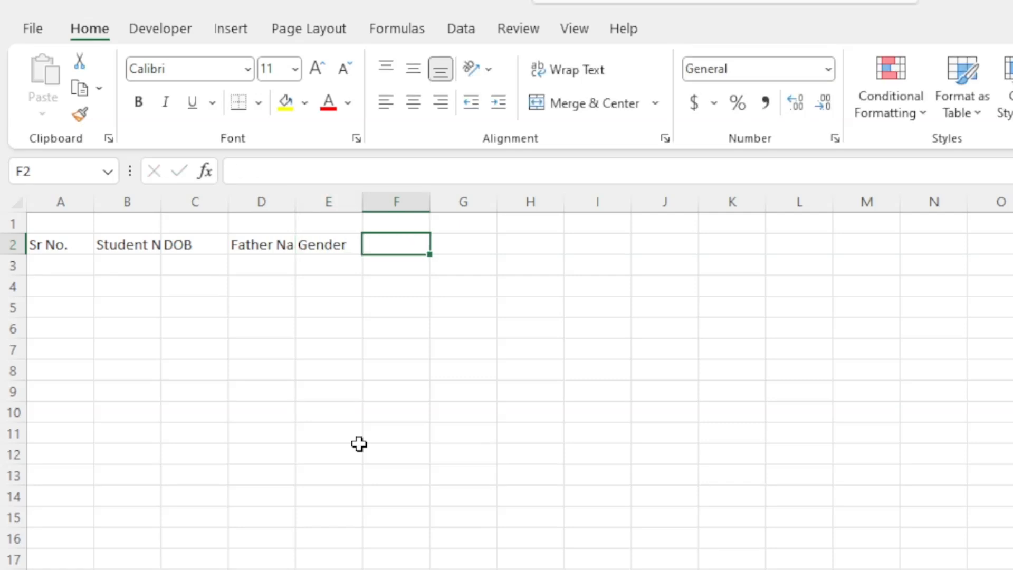
type("Addresss")
key("BackSpace")
key("Tab")
type("Contacty")
key("BackSpace")
left_click(528, 473)
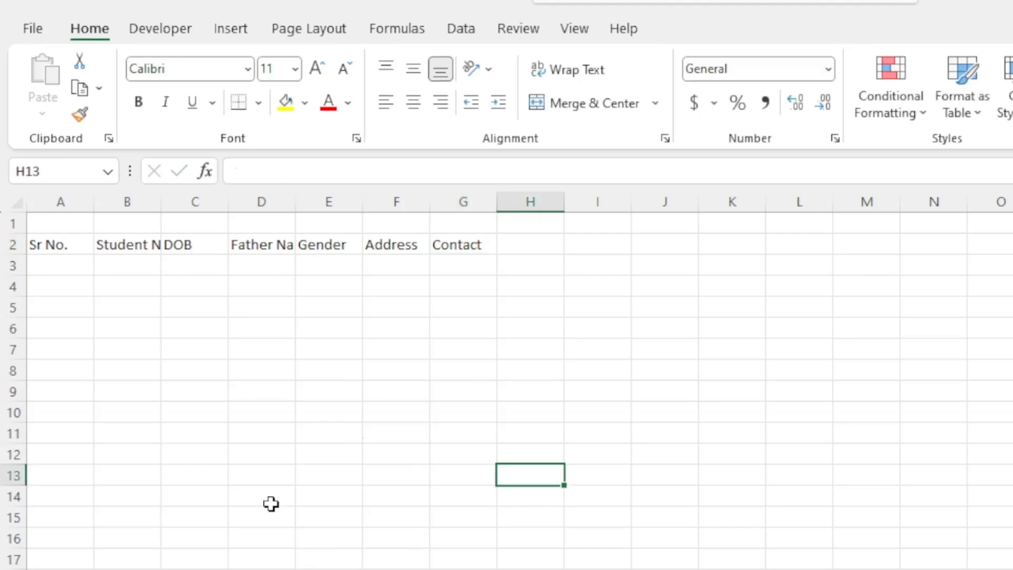
- Widen columns A–G to about 20 and make the headings centred, middle-aligned, bold and 14 pt
left_click_drag(61, 201, 464, 229)
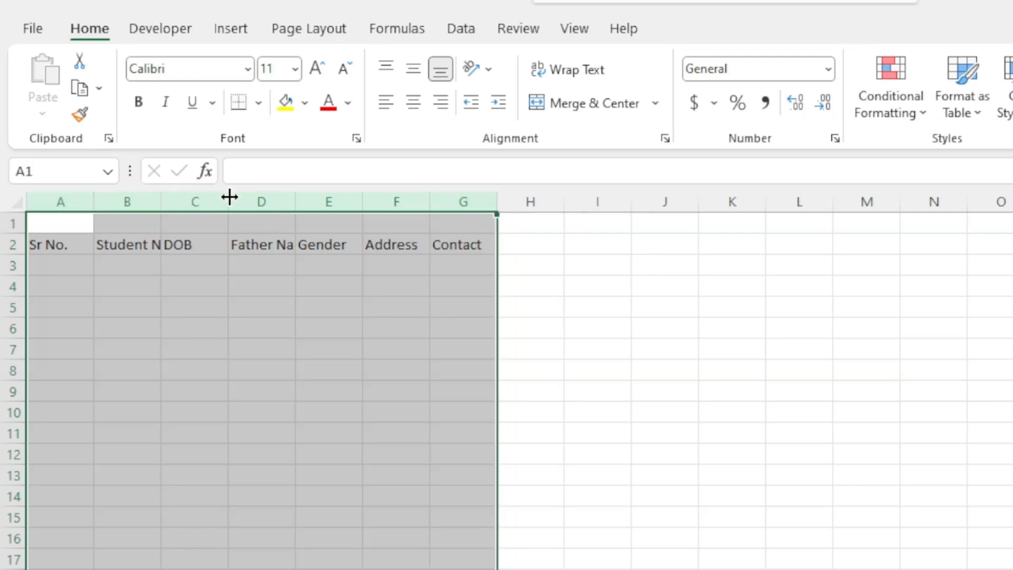
left_click_drag(230, 197, 317, 205)
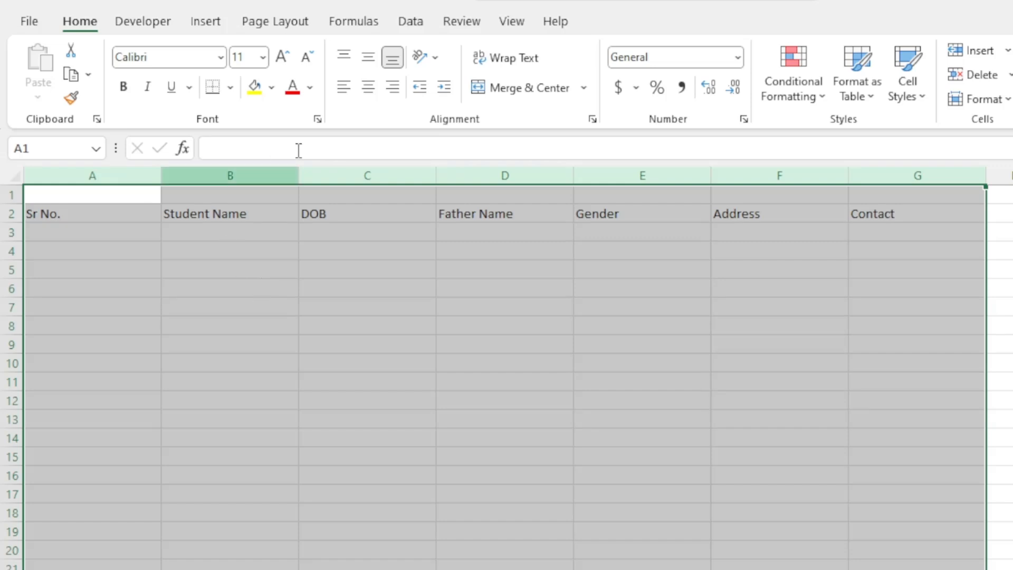
left_click(375, 93)
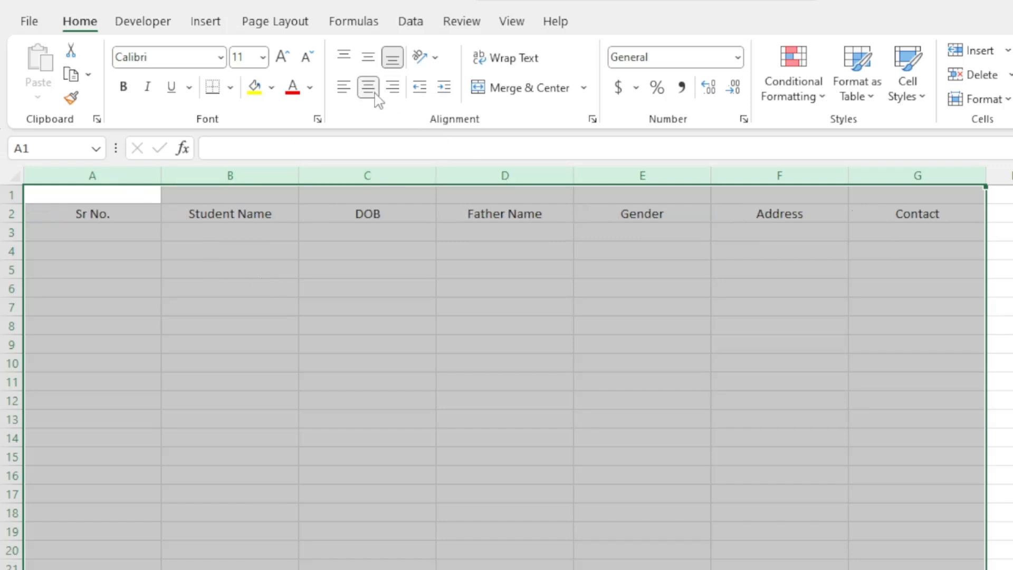
left_click(369, 57)
left_click(283, 57)
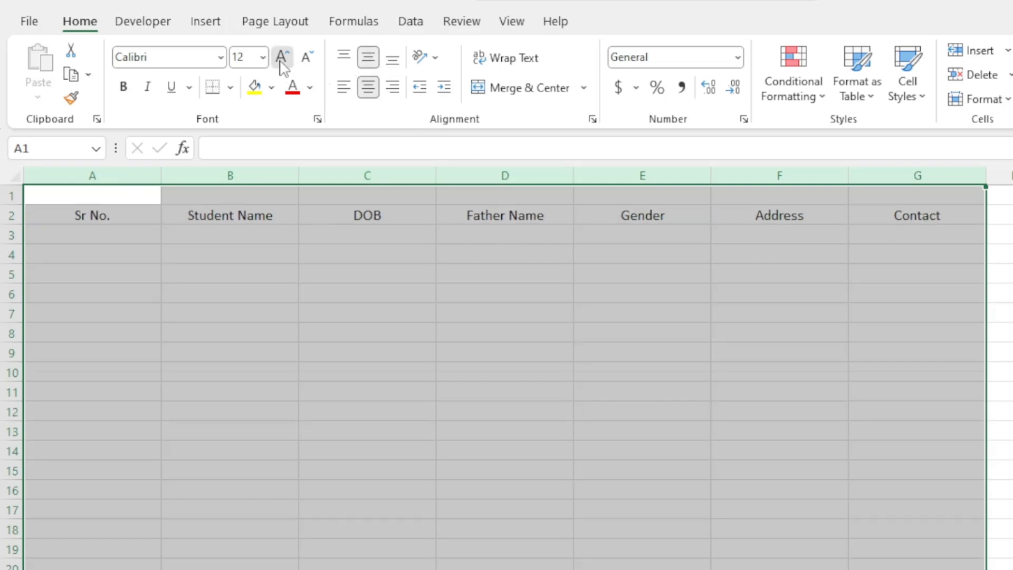
left_click(281, 62)
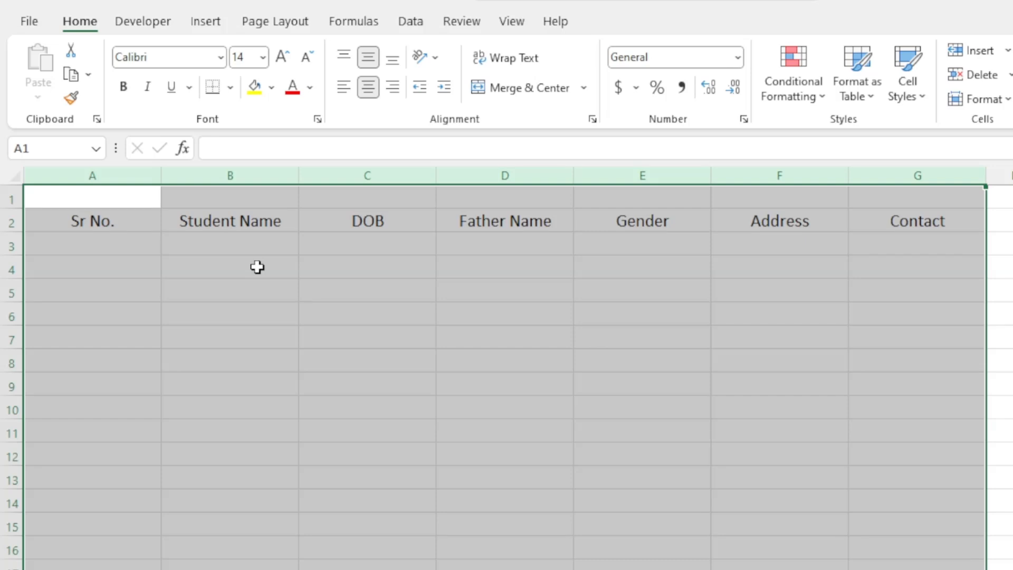
key("ctrl+b")
left_click(280, 309)
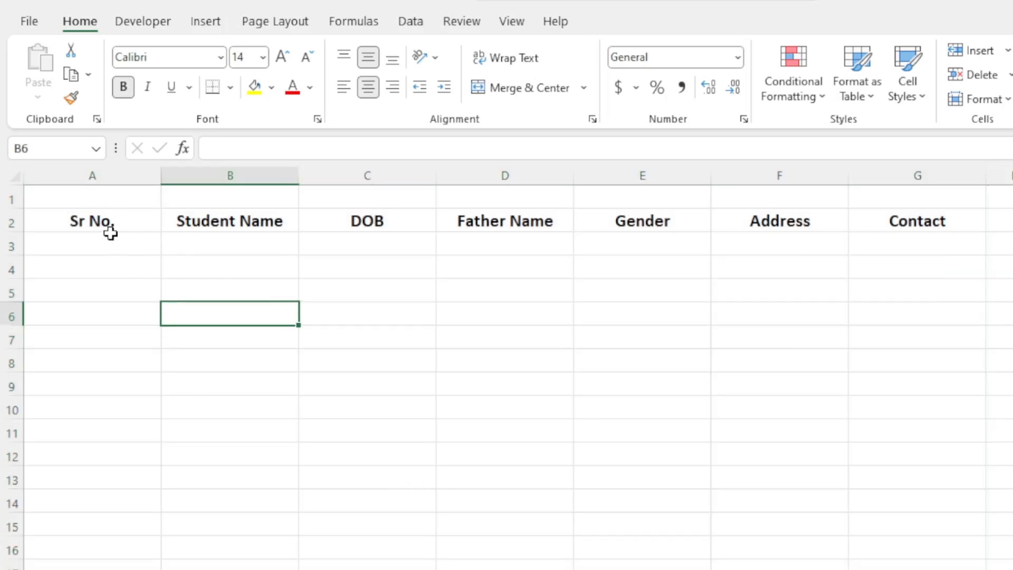
- Merge A1:G1, make row 1 taller and enter the title 'Student Admission Form'
left_click_drag(106, 198, 908, 184)
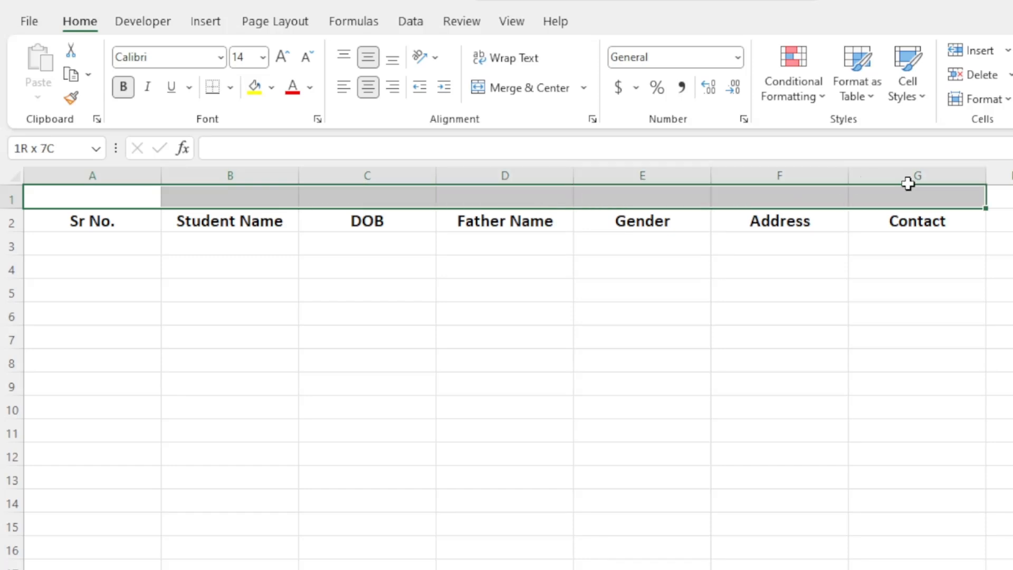
left_click(533, 87)
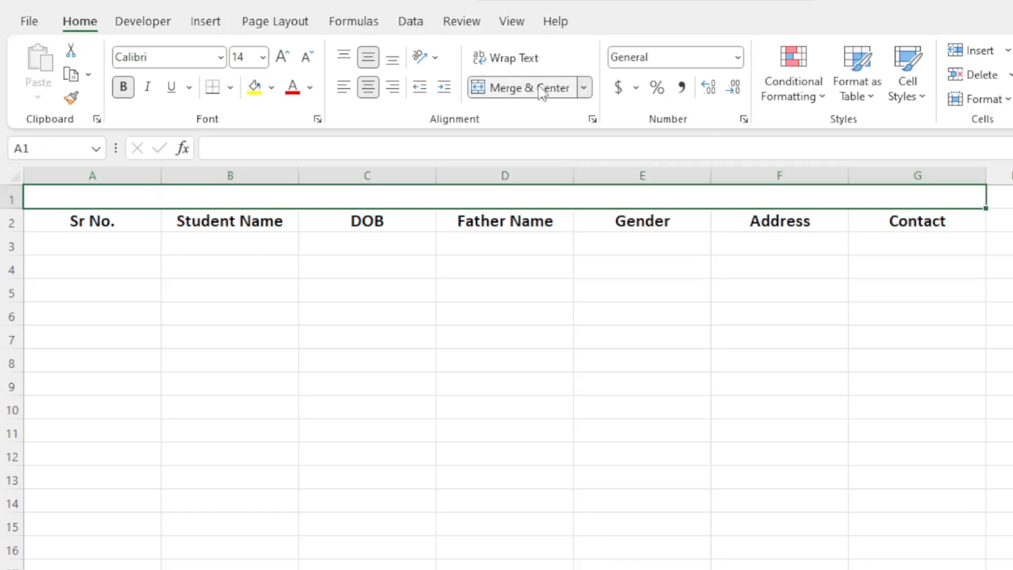
left_click_drag(16, 207, 9, 230)
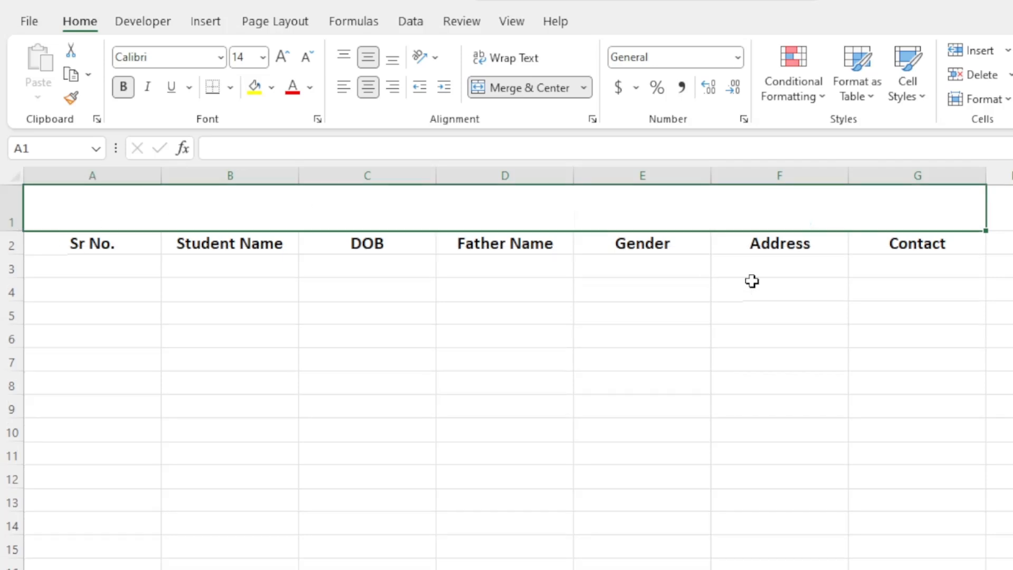
type("S")
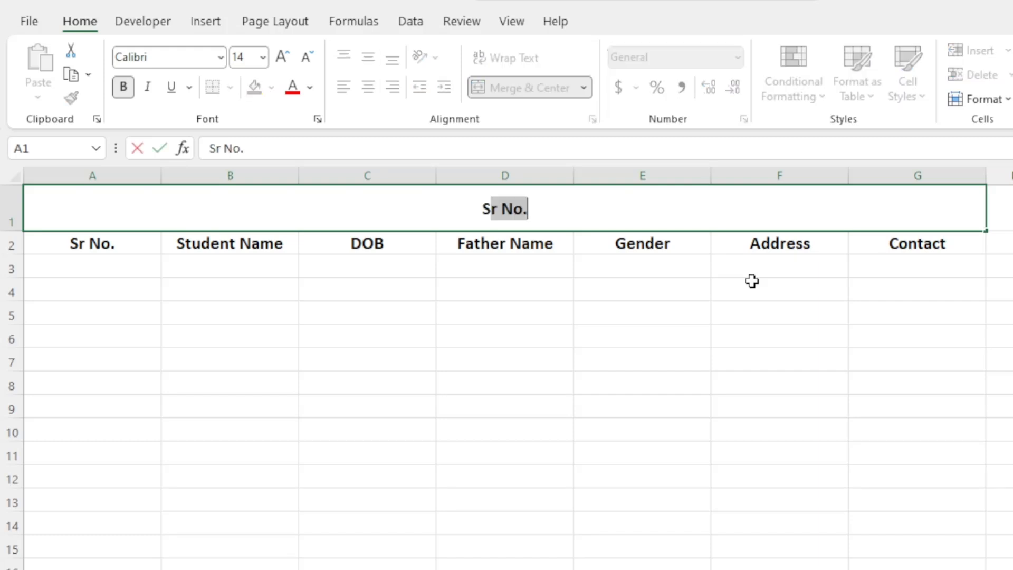
type("tudenty")
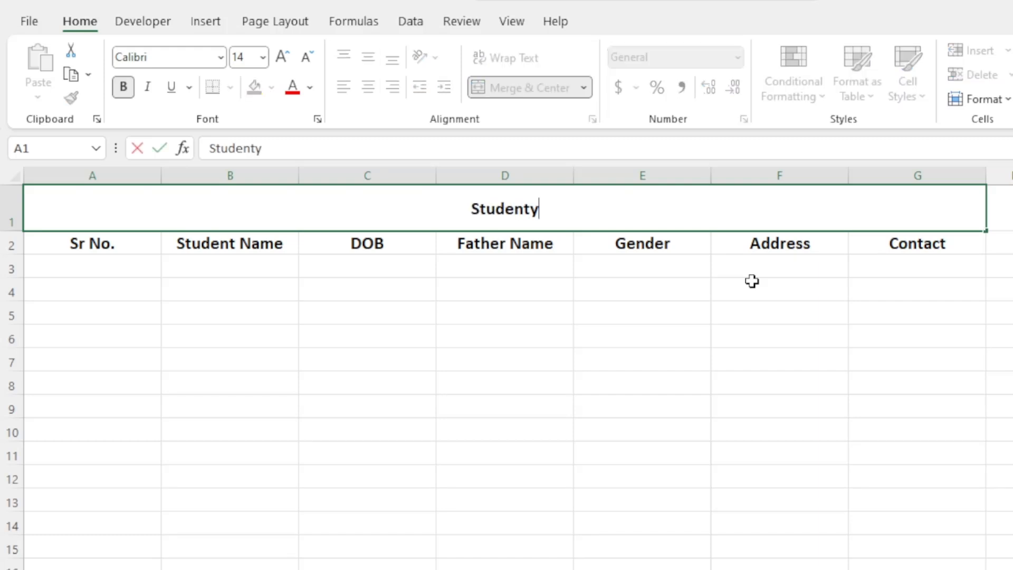
key("BackSpace")
type("Ad")
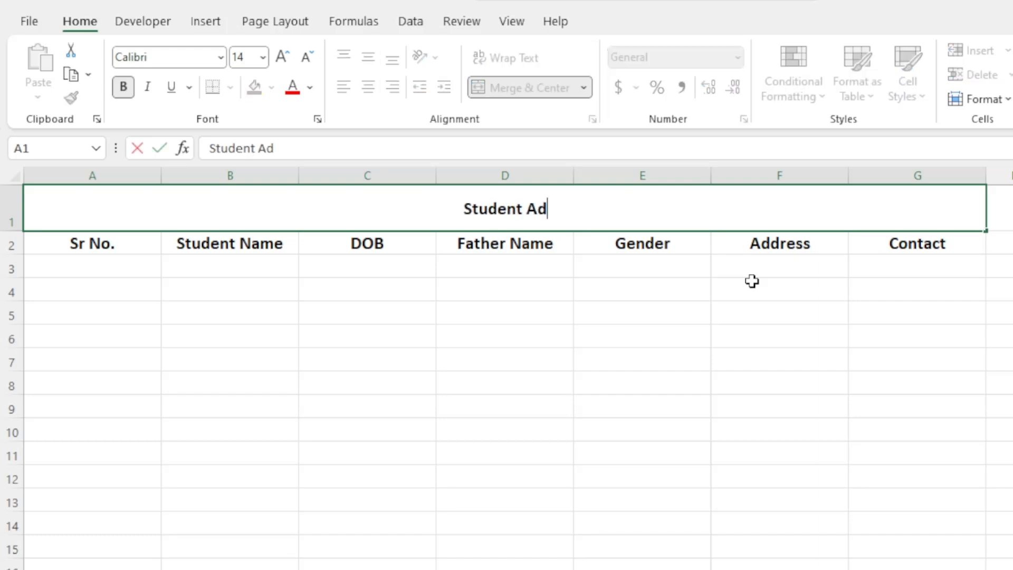
type("mission")
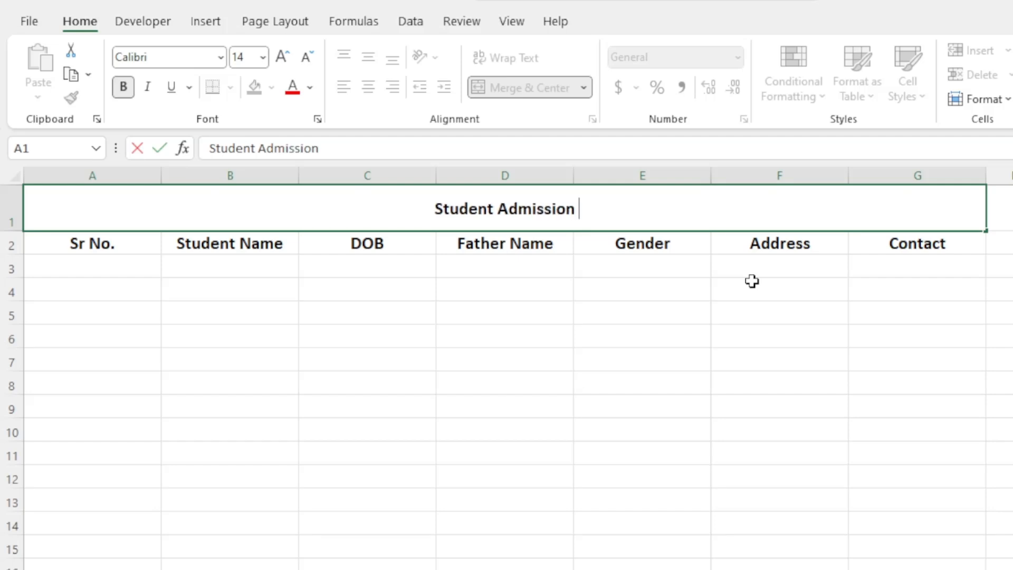
type(" Form")
left_click(613, 365)
left_click(391, 215)
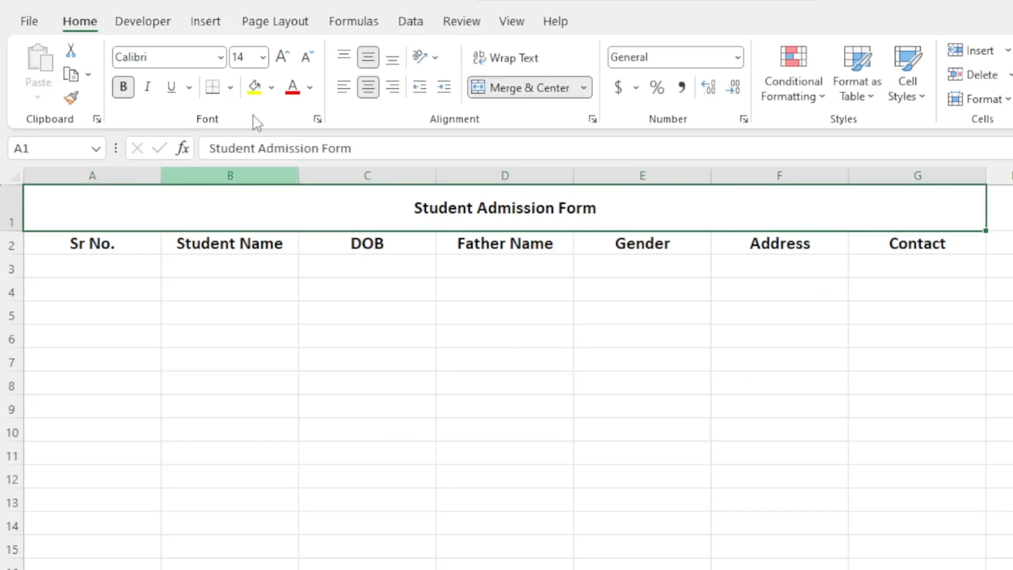
- Style the title as 36 pt white Book Antiqua on a dark blue fill
left_click(283, 57)
left_click(283, 57)
left_click(283, 57)
left_click(283, 57)
left_click(283, 57)
left_click(283, 57)
left_click(283, 57)
left_click(283, 57)
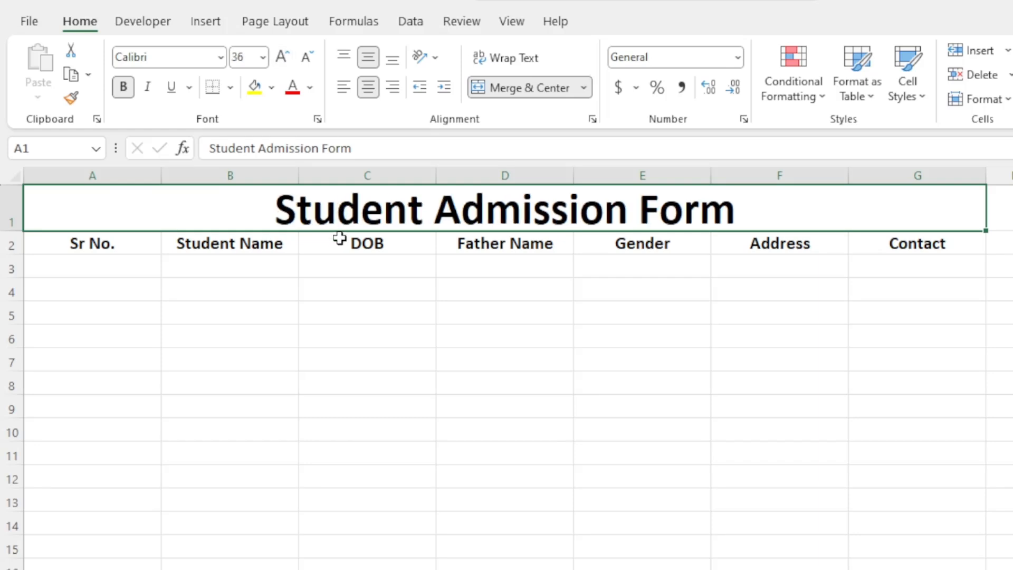
left_click(221, 57)
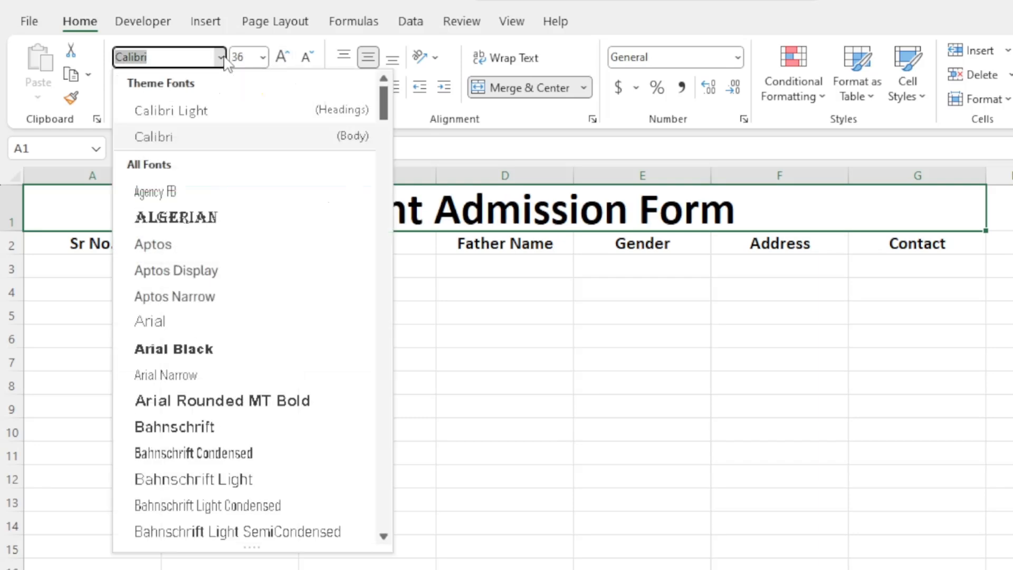
type("boo")
key("Return")
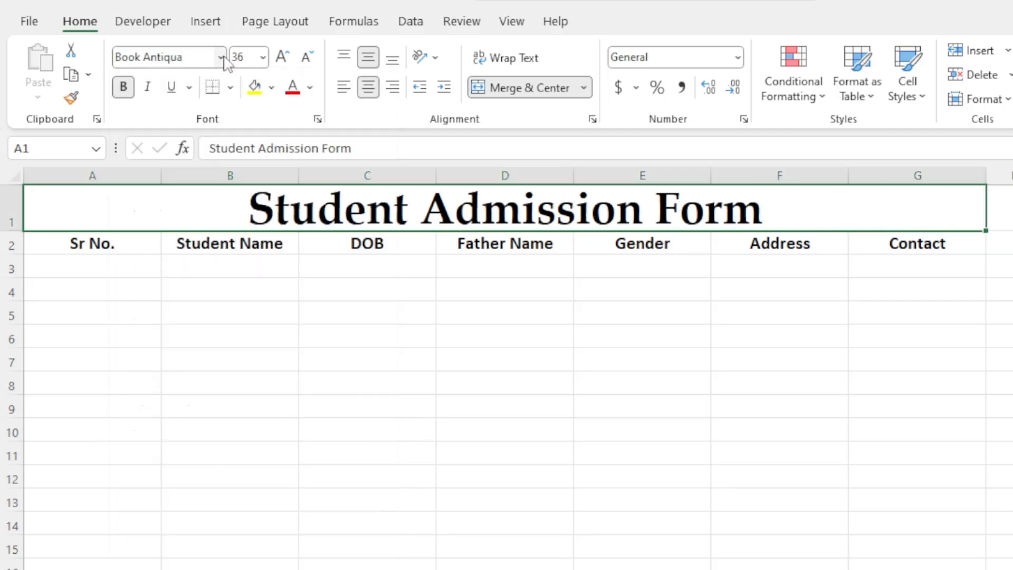
left_click(271, 88)
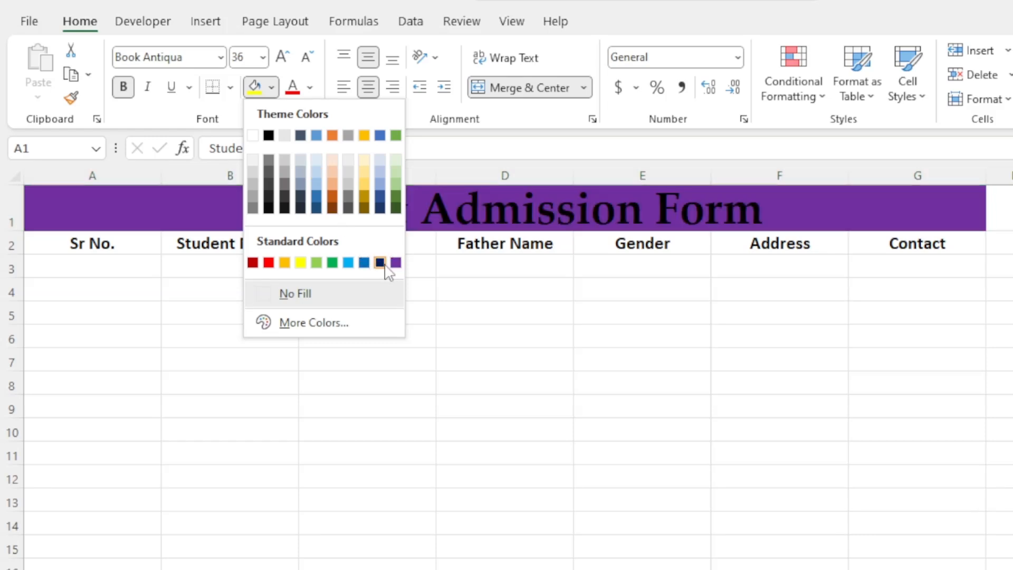
left_click(380, 262)
left_click(310, 88)
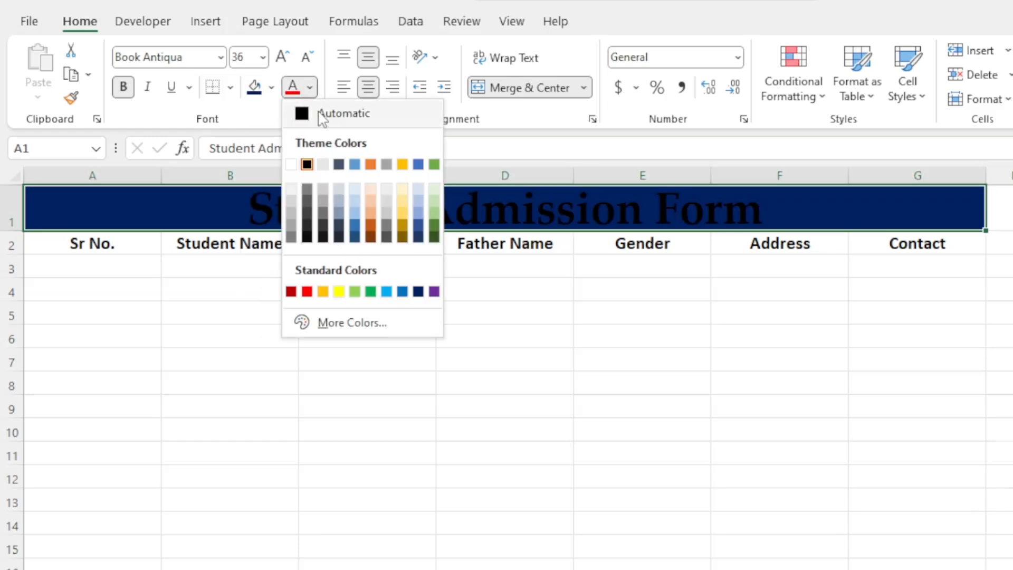
left_click(292, 165)
- Give the A2:G2 header row a light green fill with white text
left_click_drag(82, 243, 927, 240)
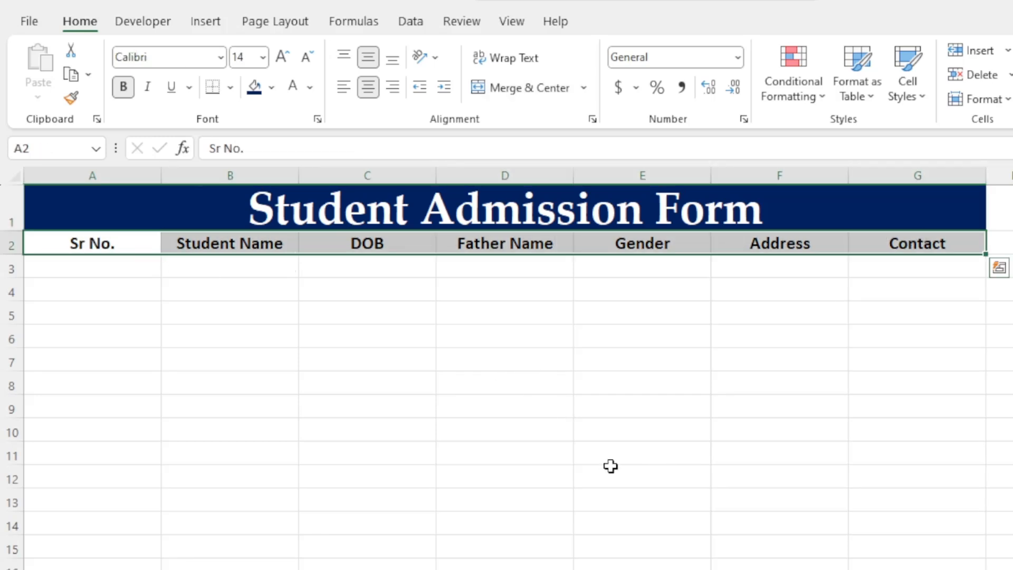
left_click(271, 88)
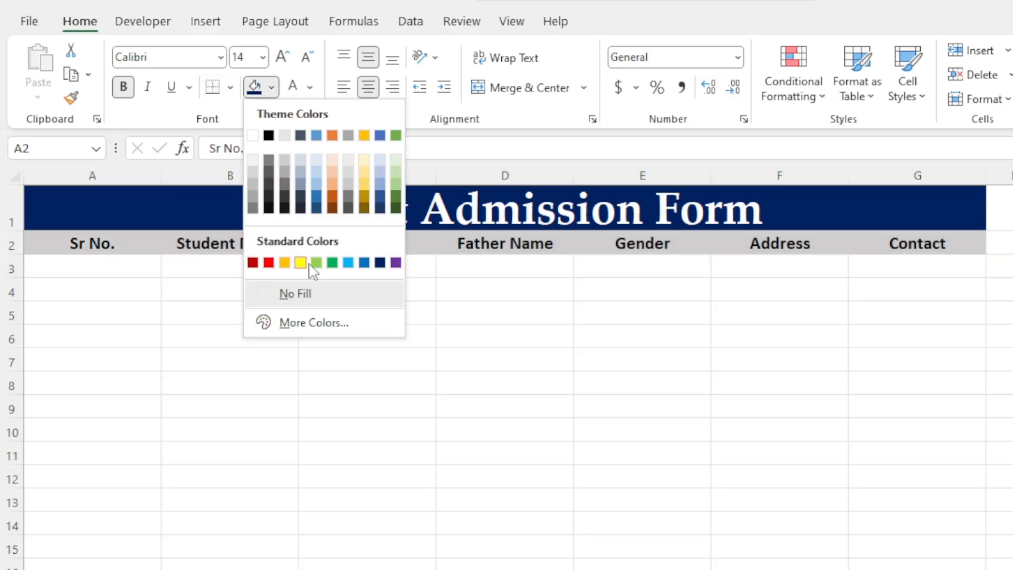
left_click(317, 263)
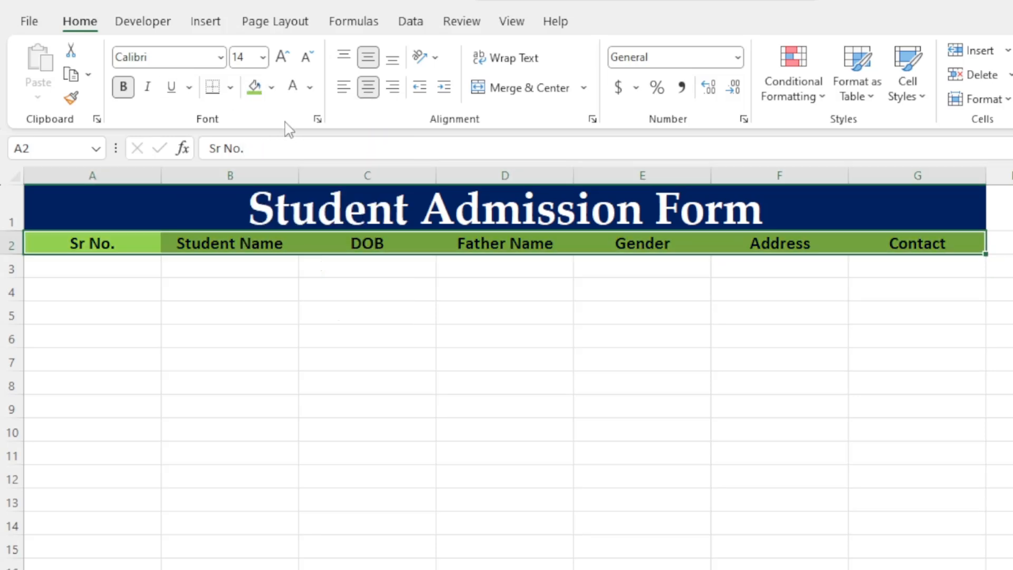
left_click(298, 94)
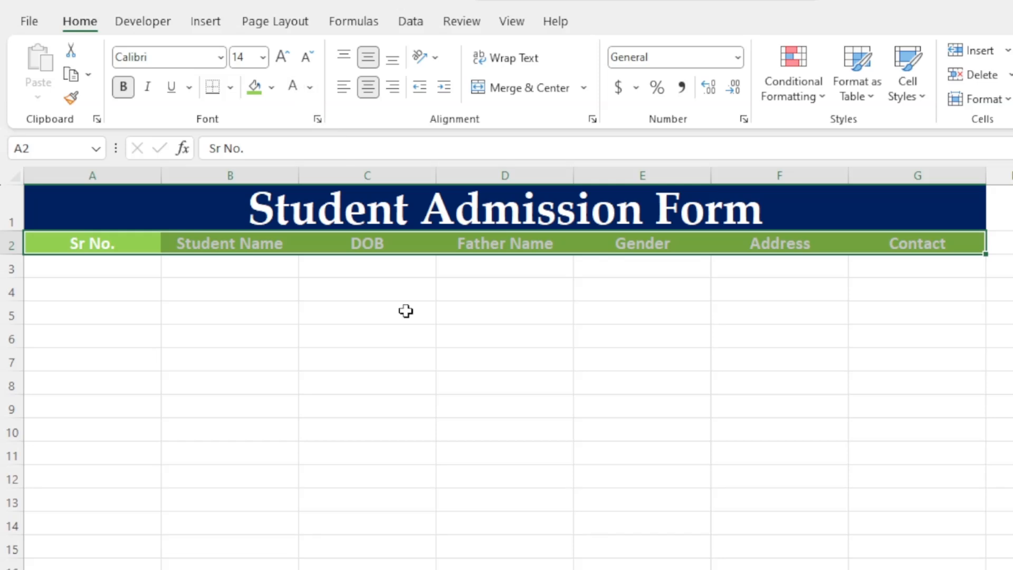
left_click(243, 316)
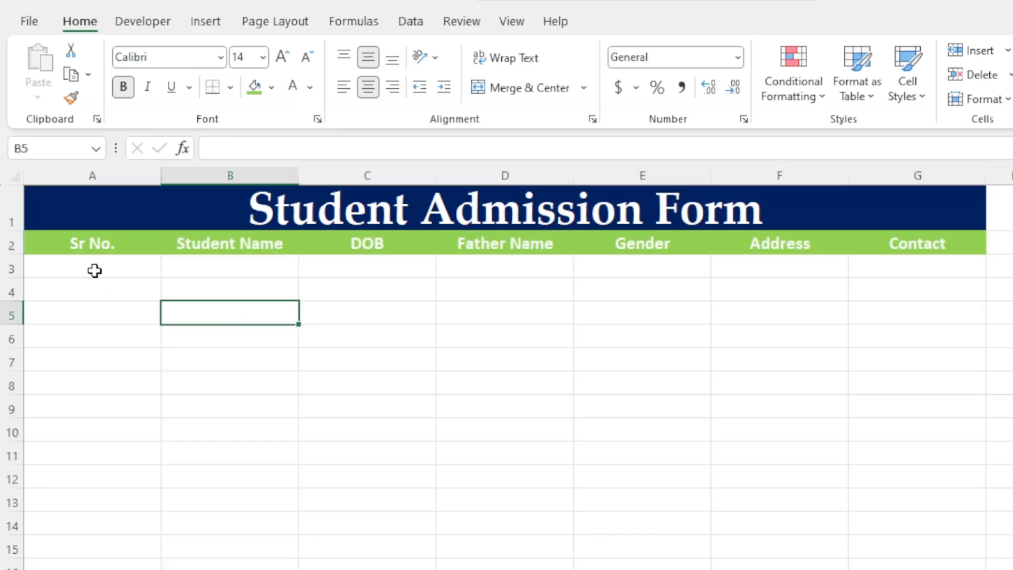
- Apply All Borders to columns A–G from the header row down through the data rows
left_click_drag(76, 240, 608, 556)
scroll(470, 493, "up", 11)
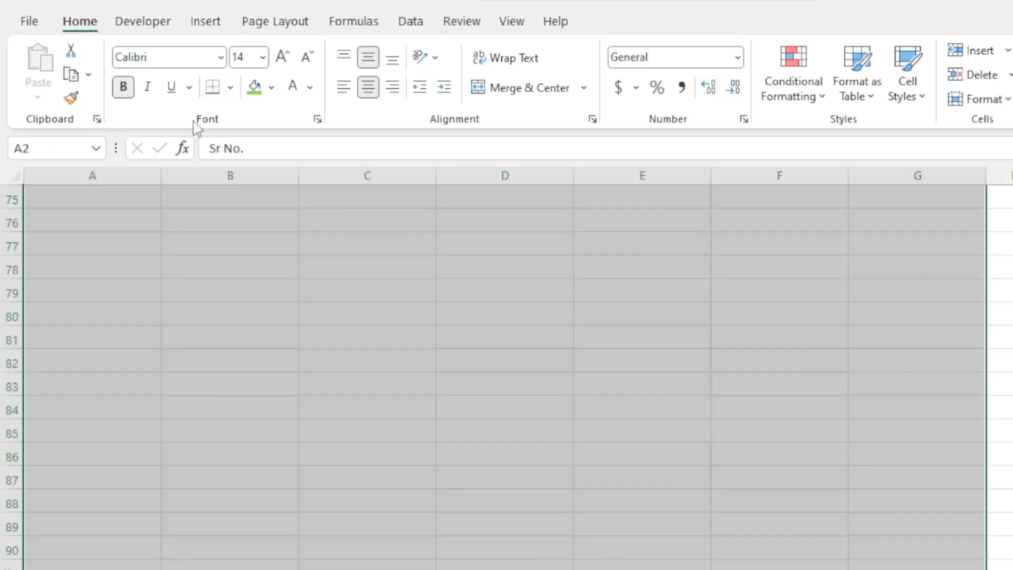
left_click(230, 87)
left_click(262, 271)
scroll(454, 341, "up", 20)
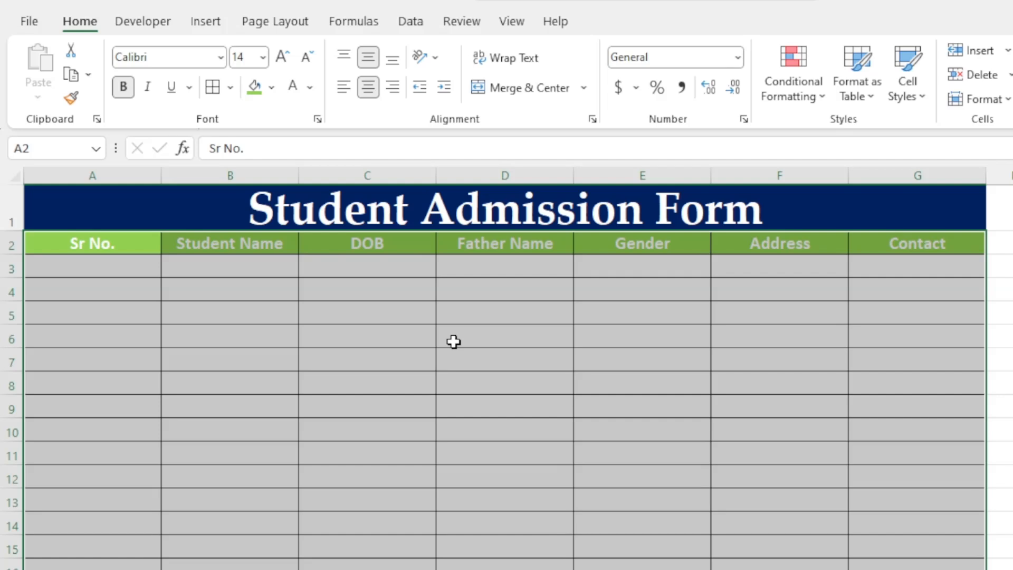
- Set the selected table's font to Book Antiqua
left_click(221, 60)
type("bo")
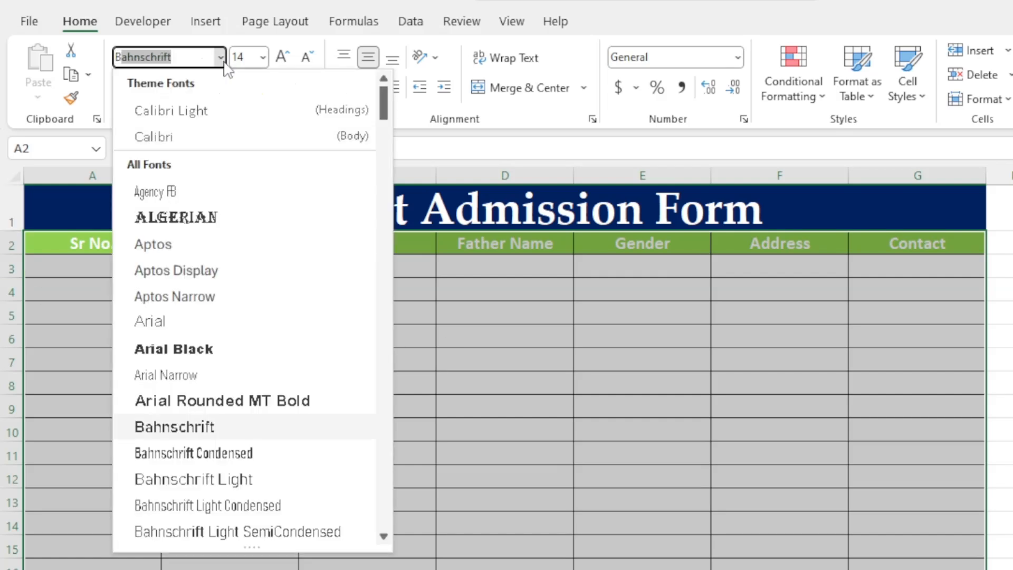
key("Return")
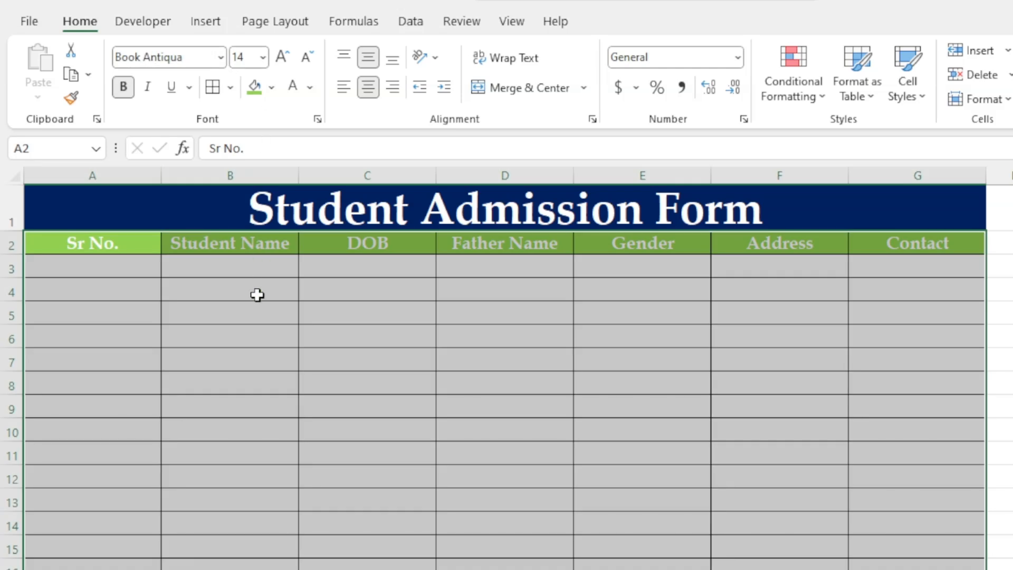
left_click(338, 294)
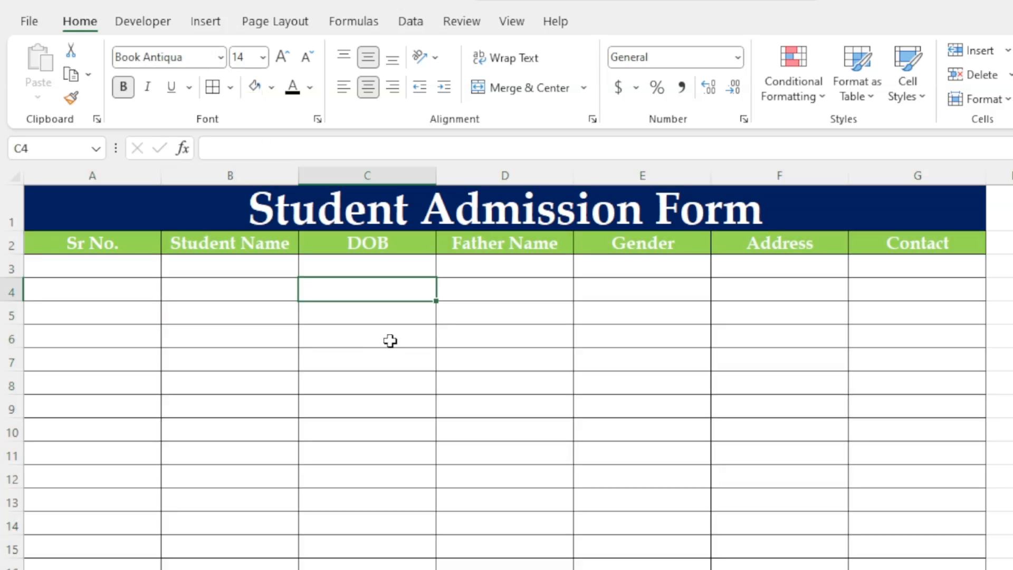
- Narrow the Sr No. column and widen the Student Name and Father Name columns
left_click_drag(153, 180, 107, 186)
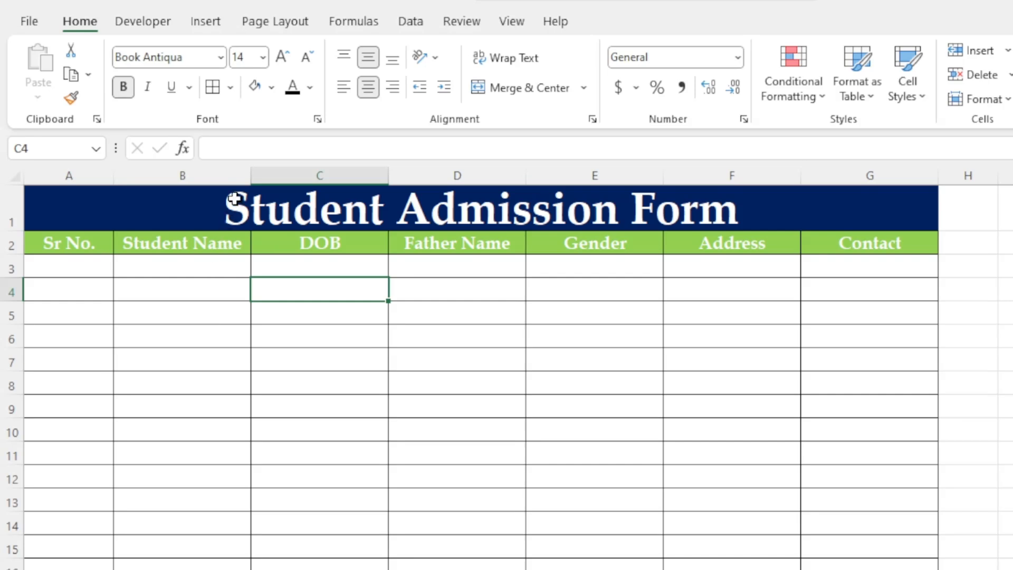
left_click_drag(248, 172, 304, 174)
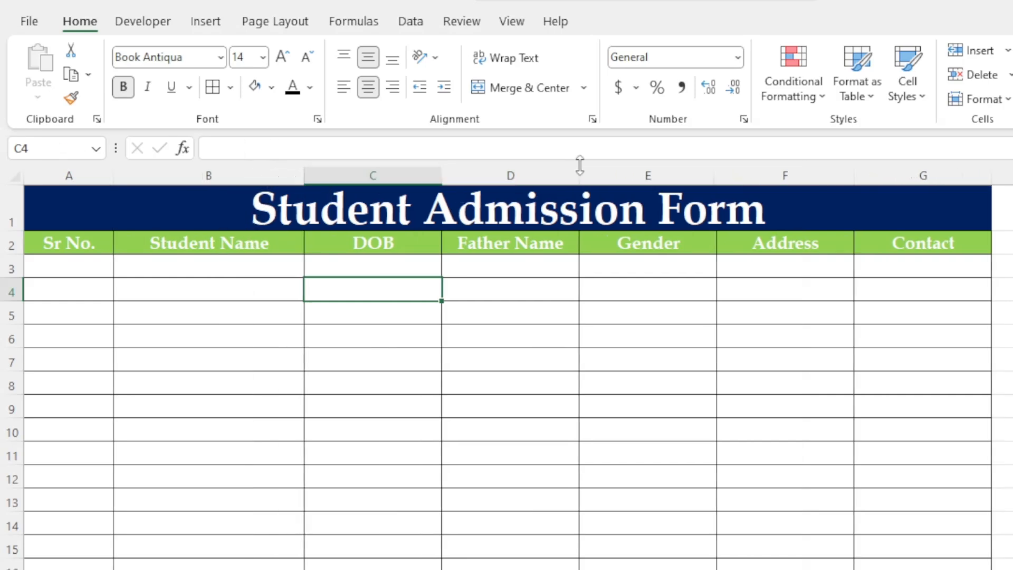
left_click_drag(579, 172, 638, 182)
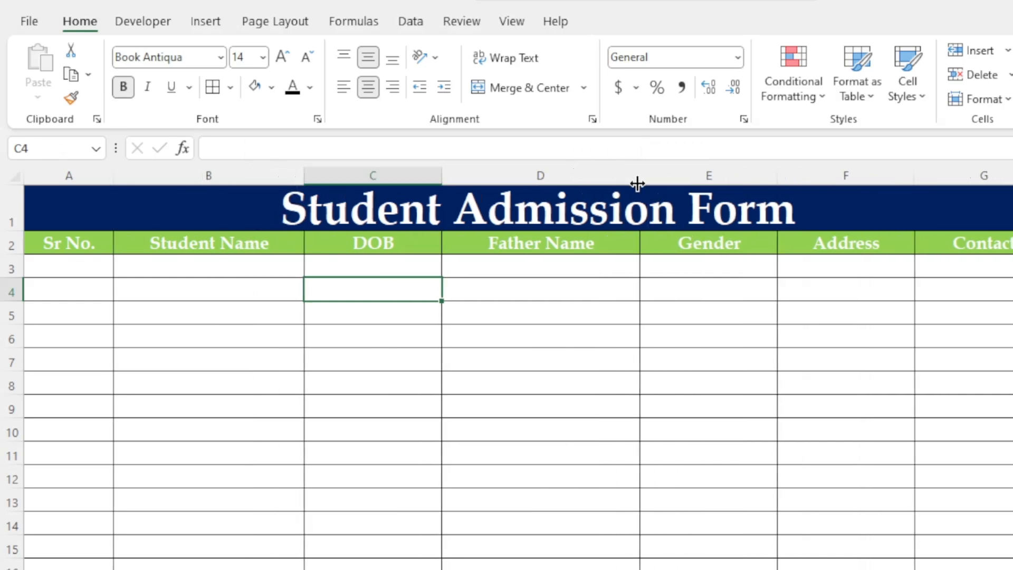
left_click(568, 308)
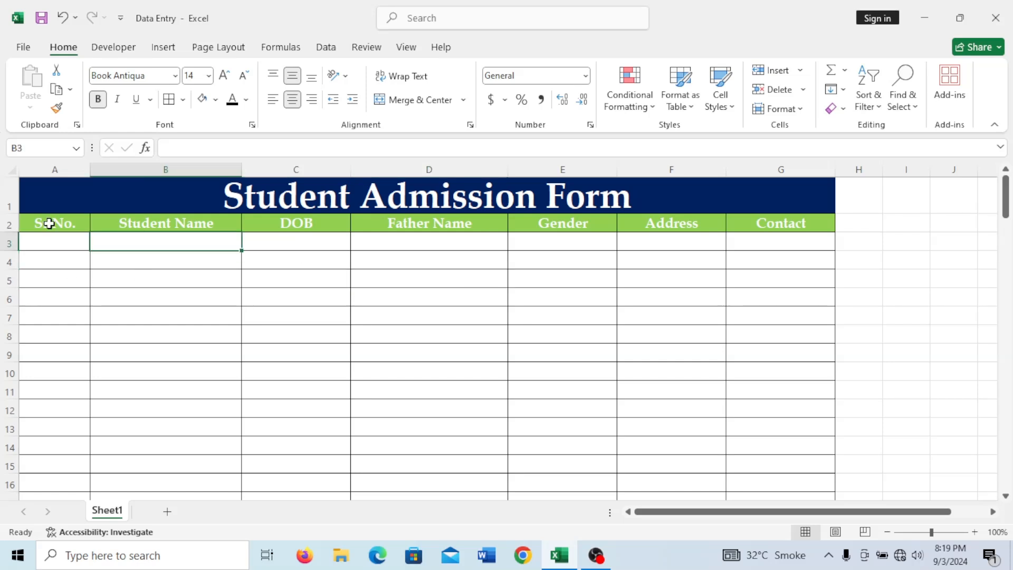
- Open Excel Options from File > Options and move the dialog up and left
left_click(23, 47)
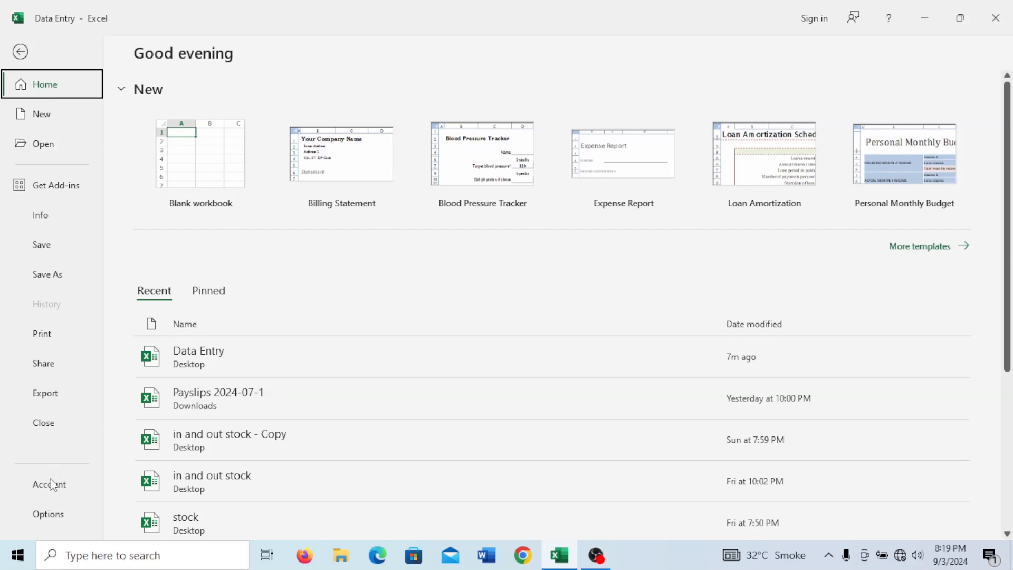
left_click(49, 514)
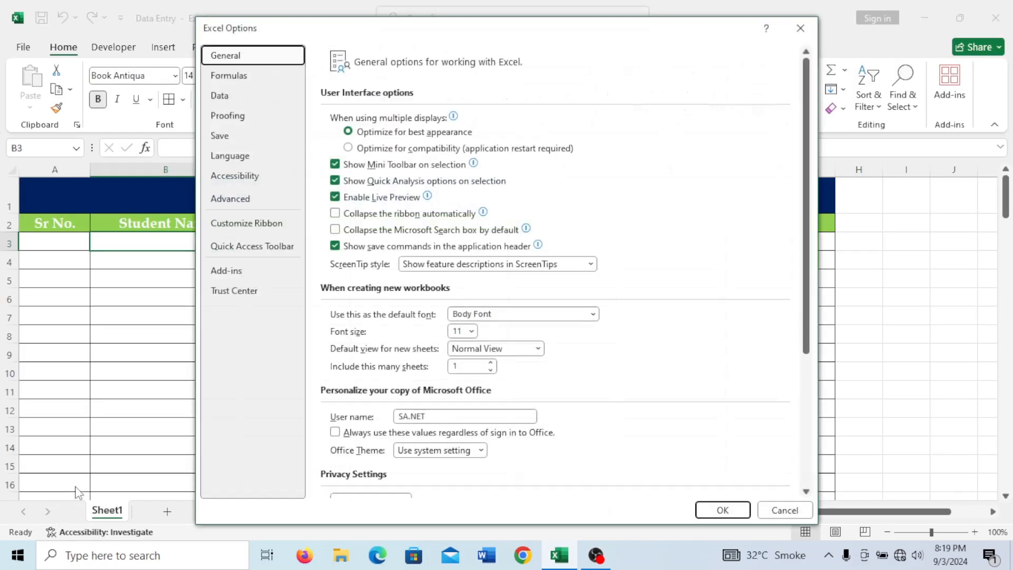
left_click_drag(366, 36, 304, 27)
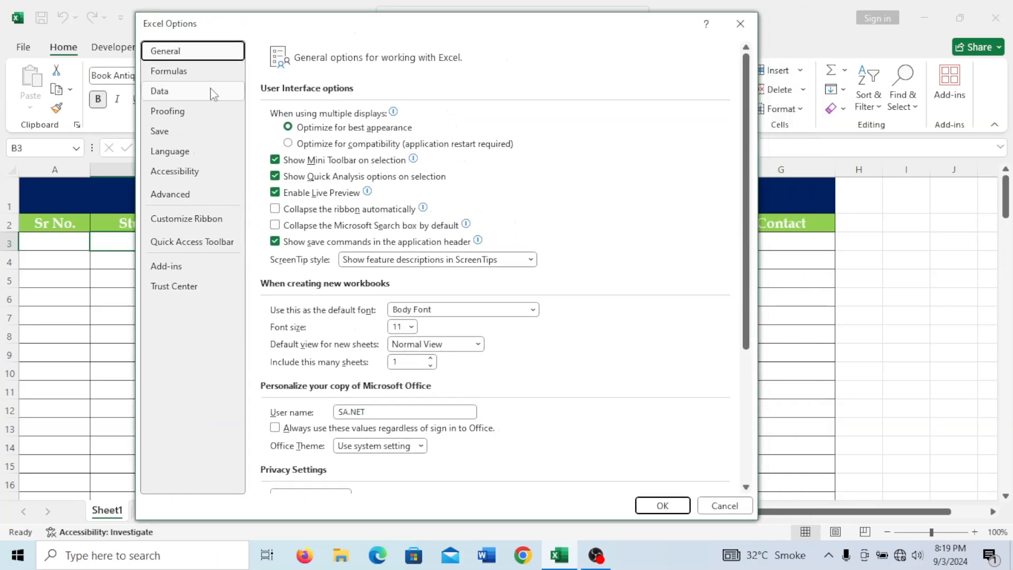
- In Customize Ribbon, list All Commands and scroll down to the Form command
left_click(208, 219)
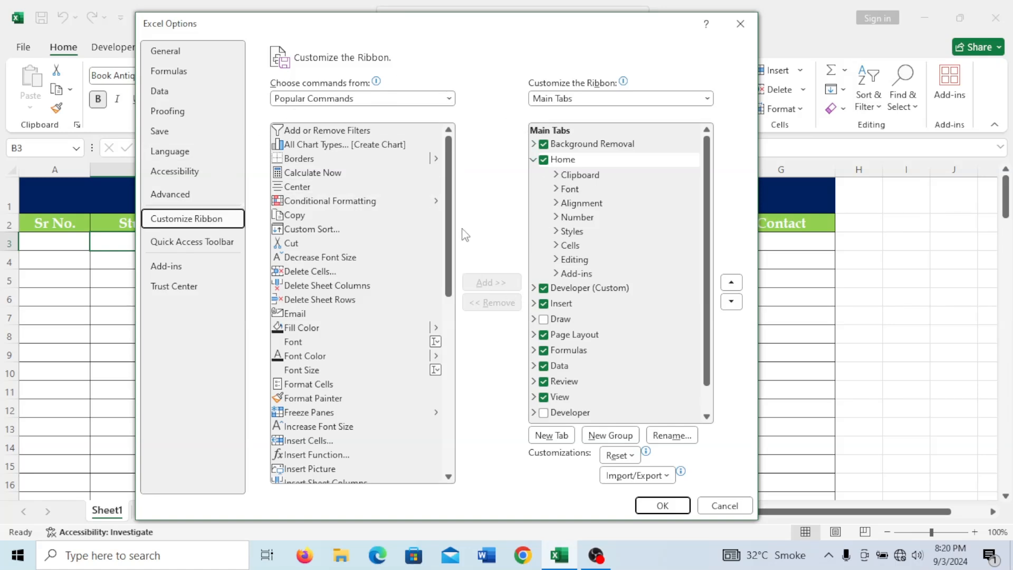
left_click(449, 99)
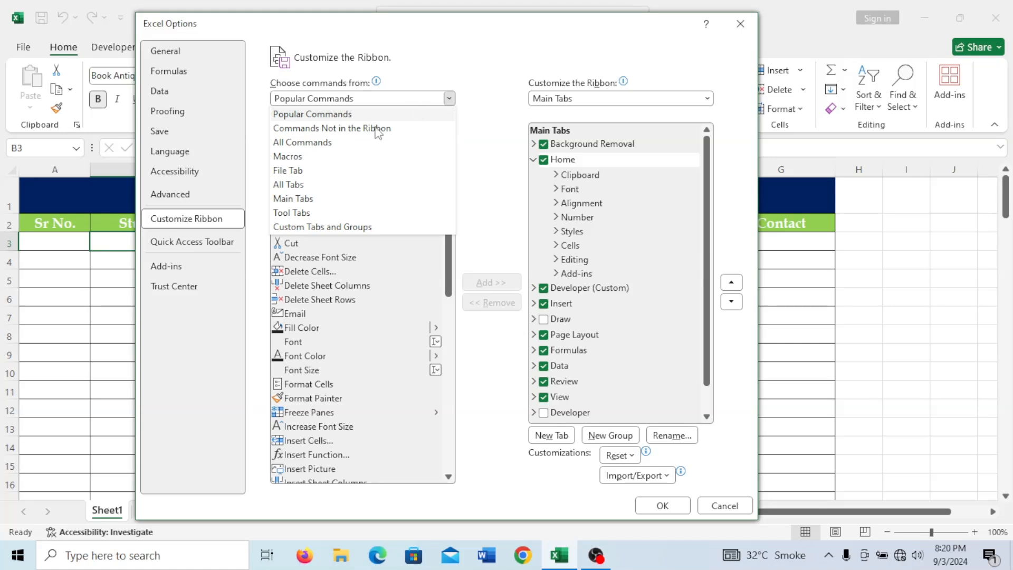
left_click(353, 145)
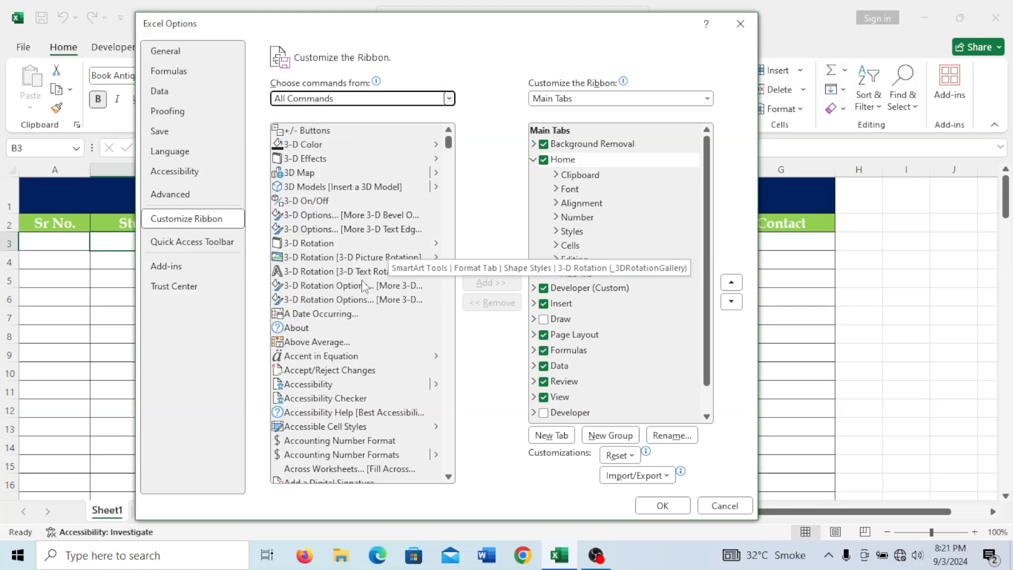
scroll(372, 275, "down", 20)
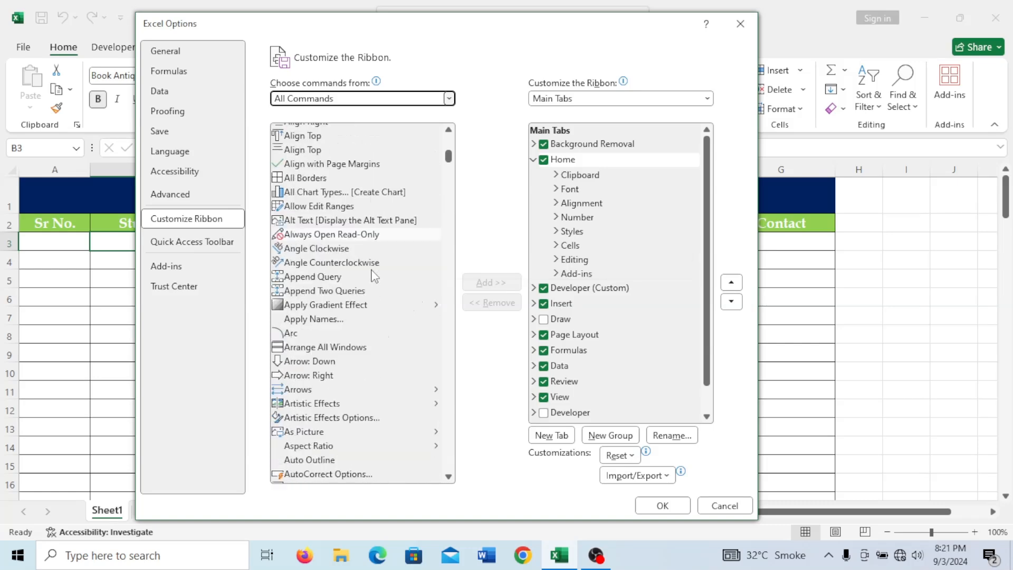
scroll(374, 277, "down", 20)
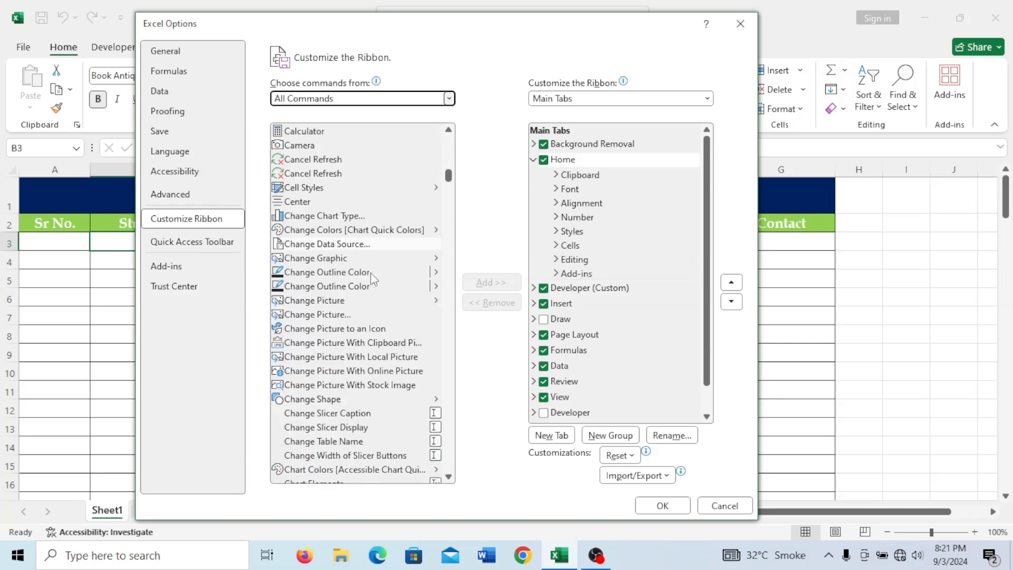
scroll(374, 280, "down", 20)
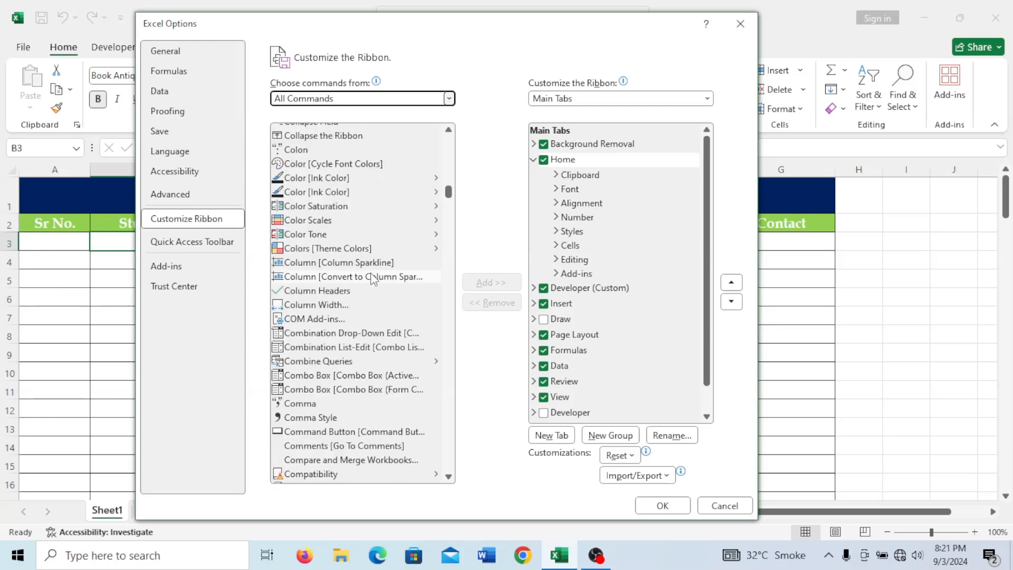
scroll(374, 279, "down", 20)
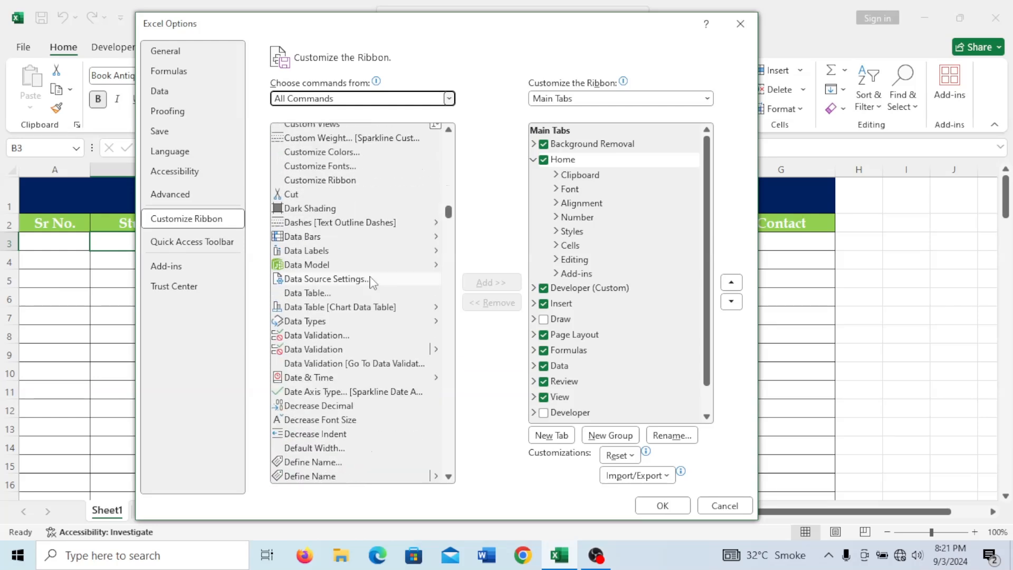
scroll(371, 284, "down", 20)
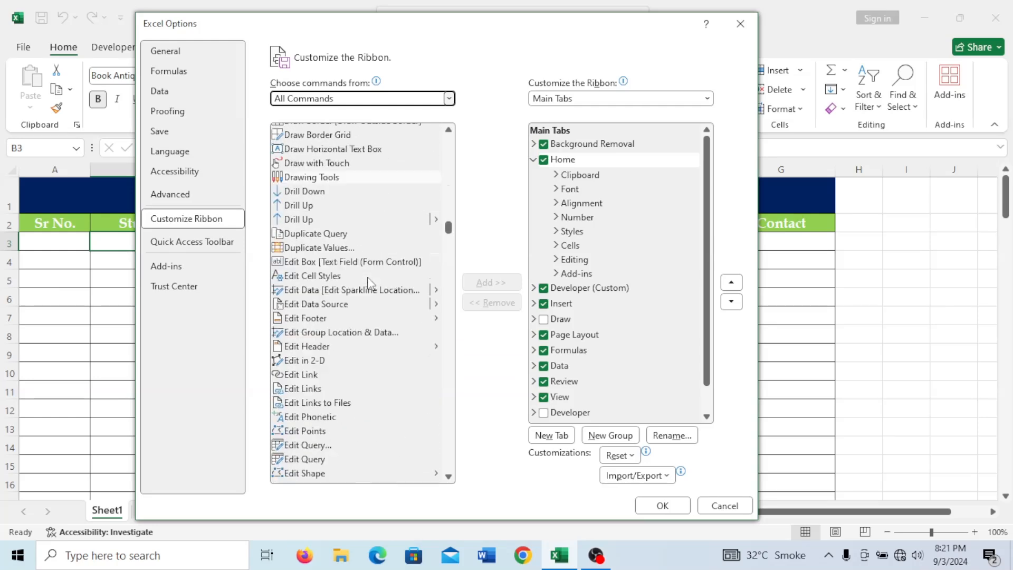
scroll(371, 285, "down", 10)
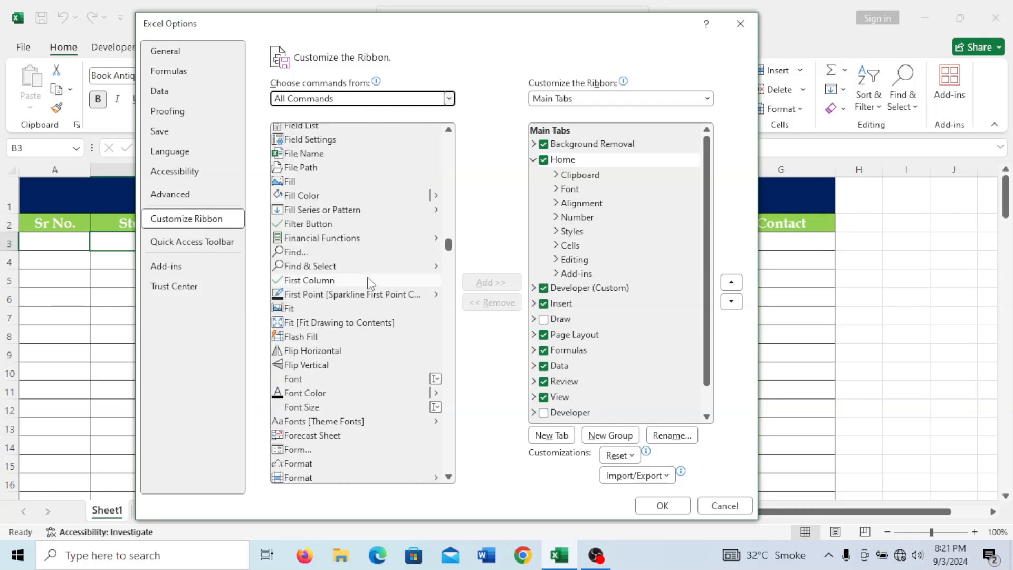
scroll(367, 285, "down", 3)
scroll(367, 300, "down", 5)
scroll(368, 300, "down", 4)
scroll(304, 340, "up", 9)
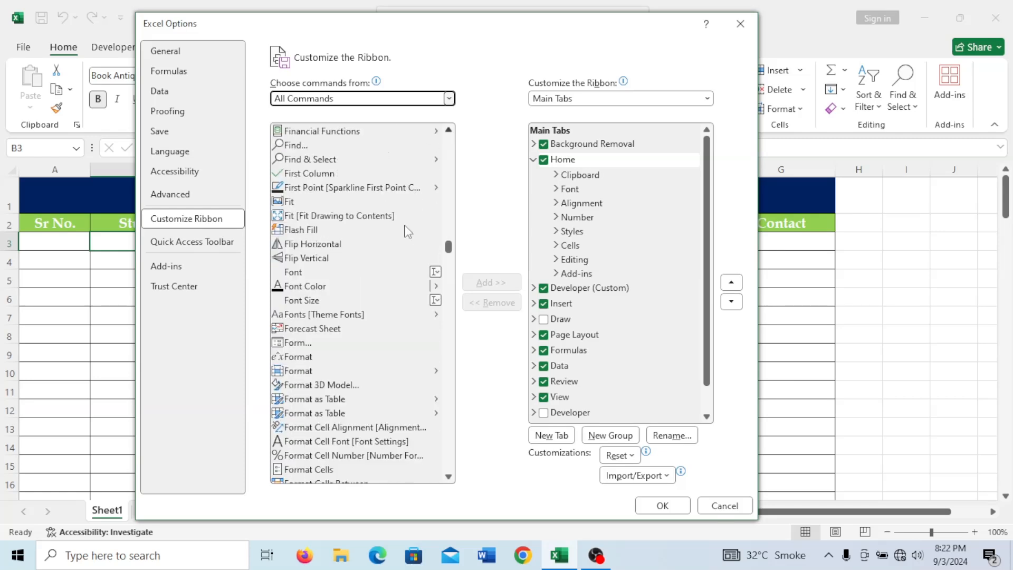
- Add Form to a new custom group under Home and confirm with OK
left_click(299, 344)
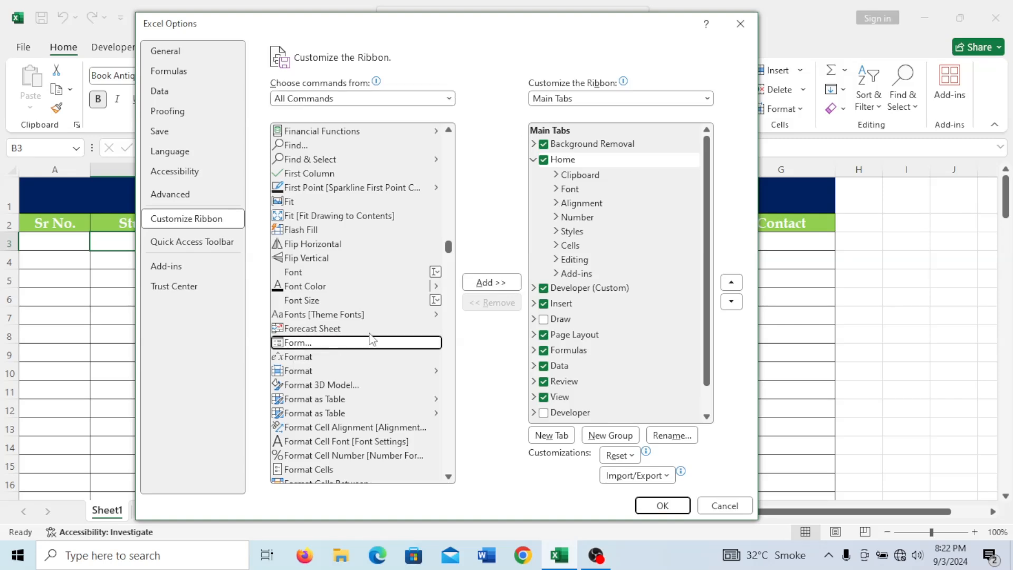
left_click(493, 284)
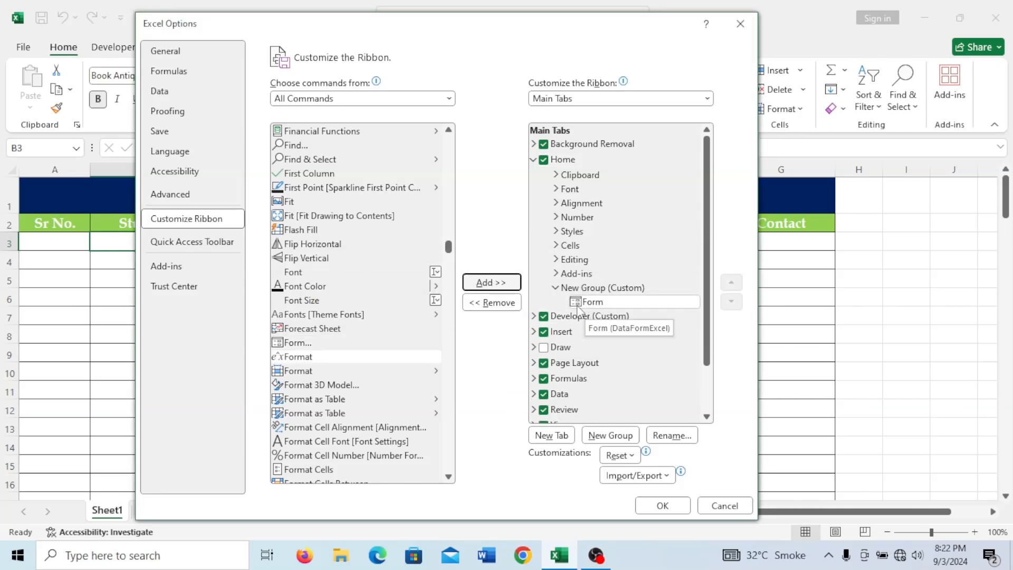
left_click(662, 505)
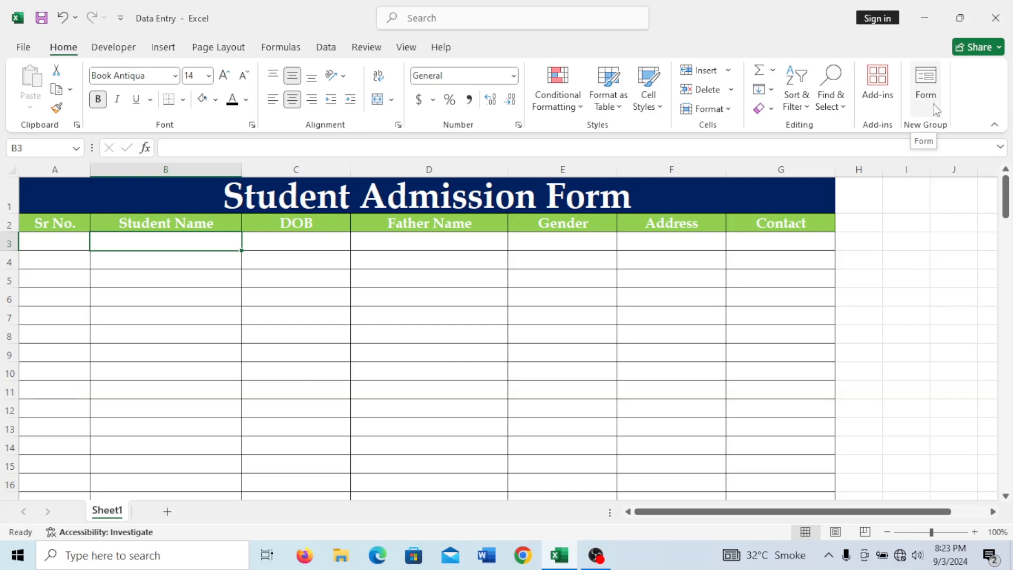
- Enter 1 and 2 in A3:A4 and fill the series down to 77 in row 79
left_click(65, 240)
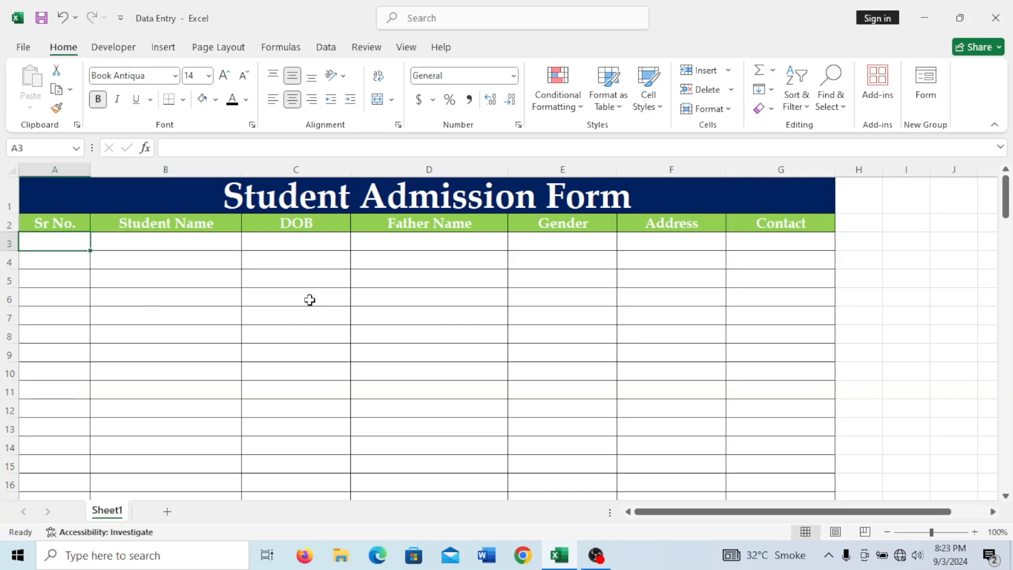
type("1")
key("Return")
type("2")
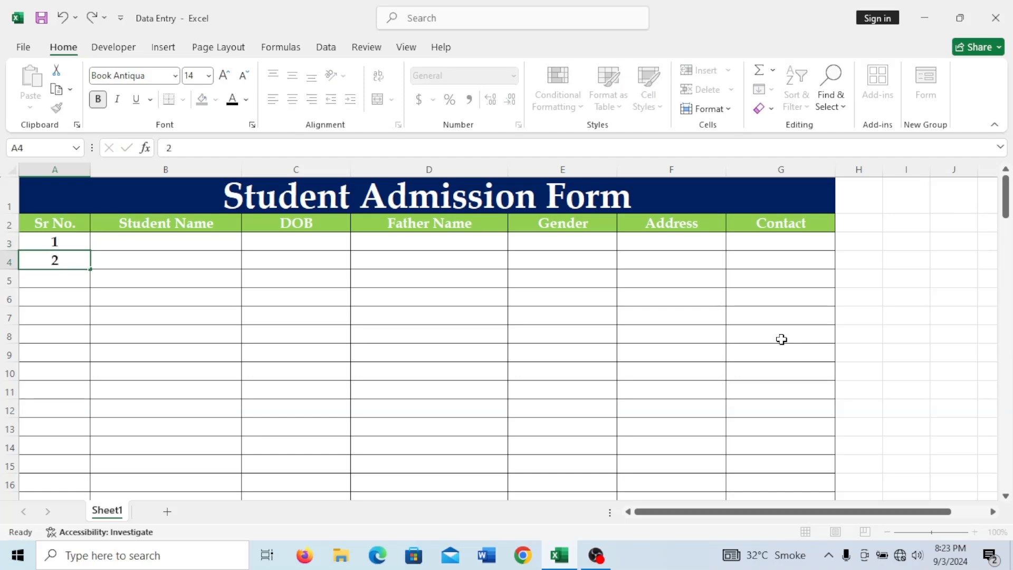
key("Return")
left_click_drag(76, 241, 100, 488)
scroll(285, 459, "up", 20)
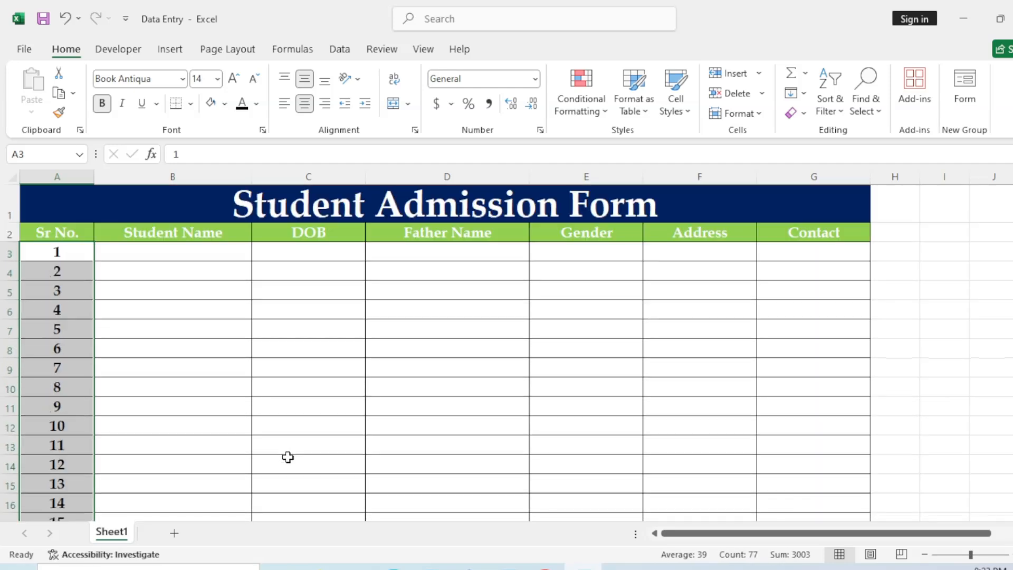
left_click(325, 369)
left_click_drag(135, 227, 783, 236)
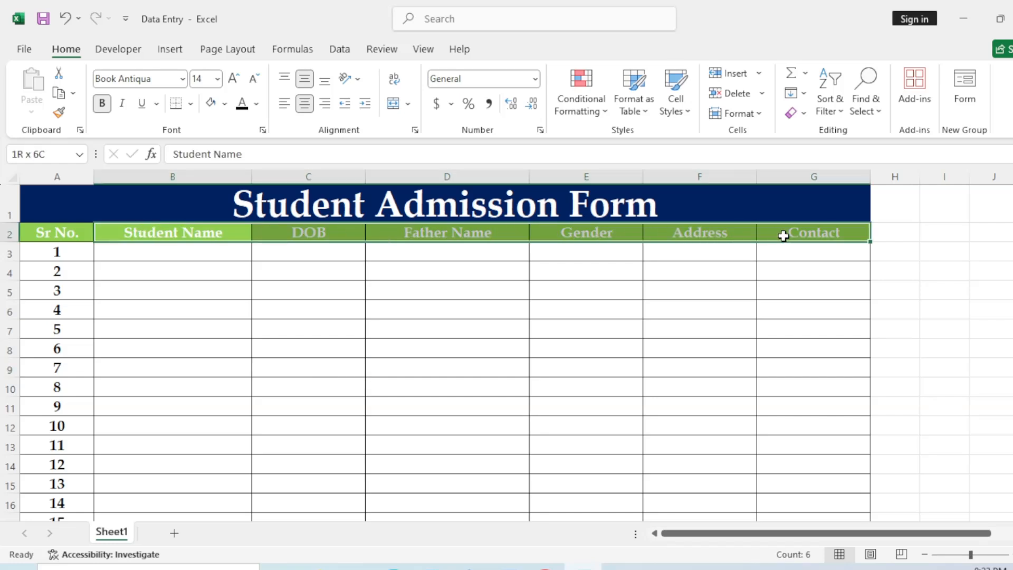
- Launch the Form for Sheet1, accept the first row as column labels, and move the dialog lower
left_click_drag(783, 236, 783, 235)
left_click(965, 98)
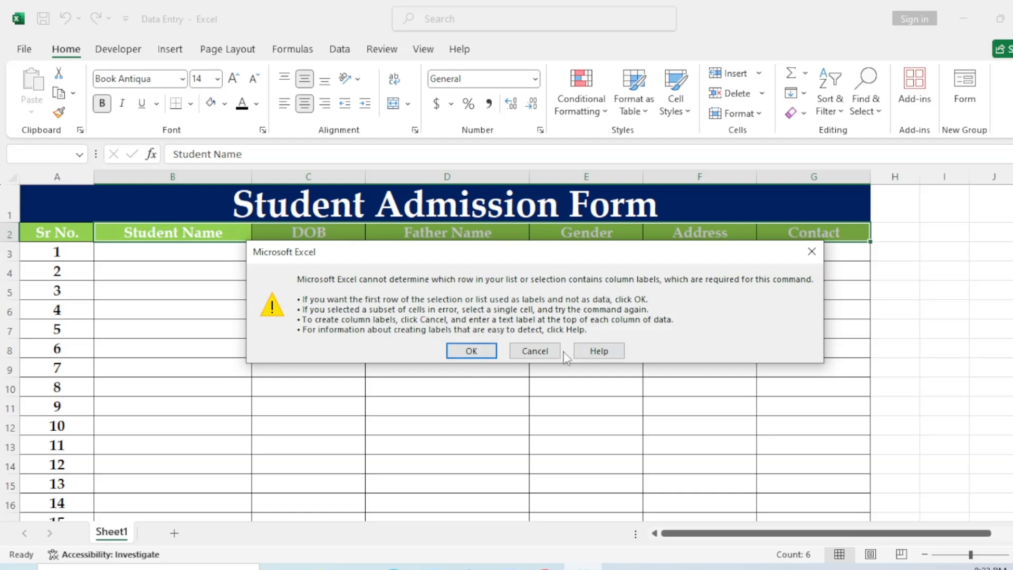
left_click(472, 351)
left_click_drag(405, 109, 376, 159)
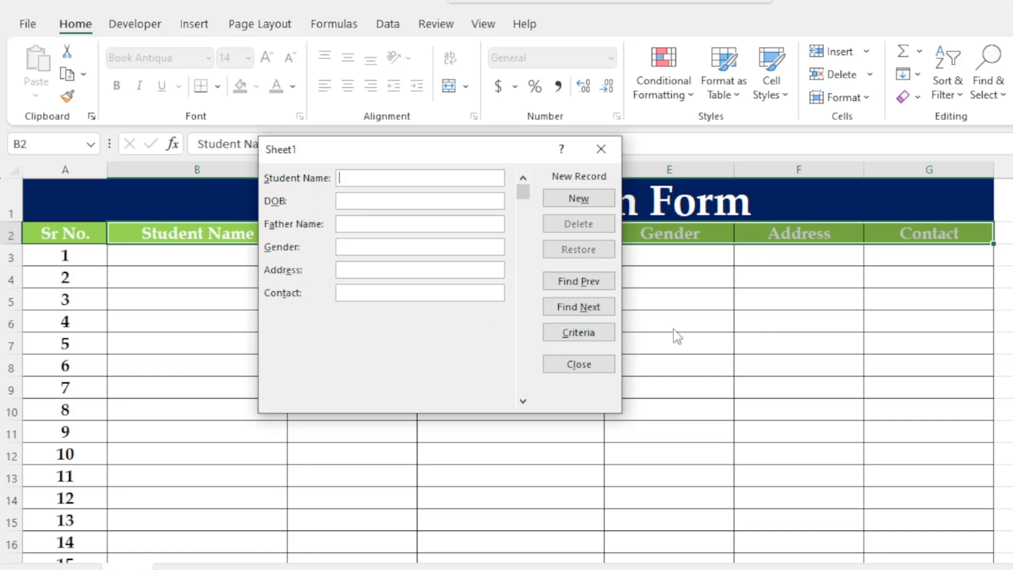
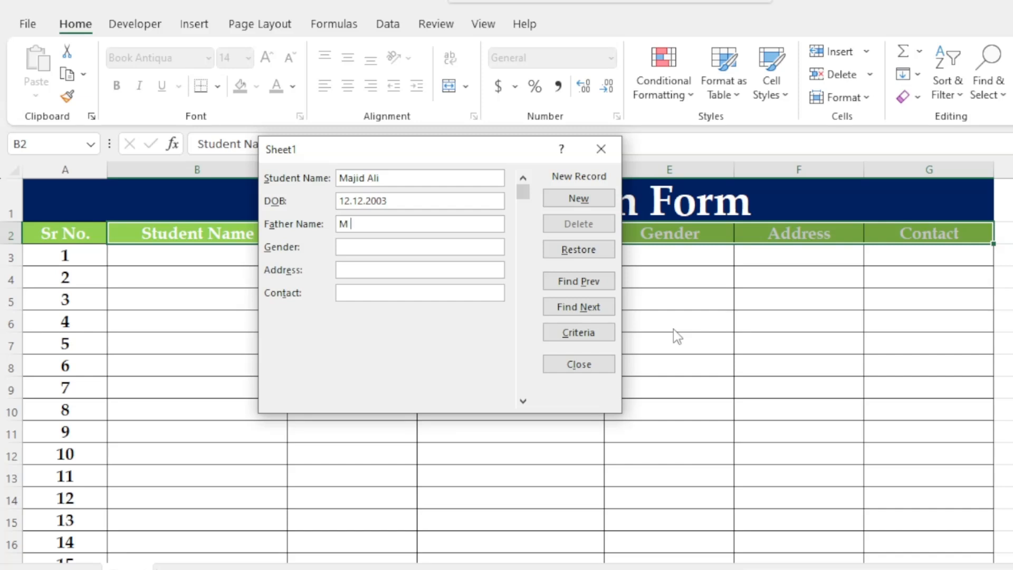
- Enter the first student's name, gender, address and contact number in the data form and submit it as a new record
type("HanMaleXYZ POad")
key("BackSpace")
key("BackSpace")
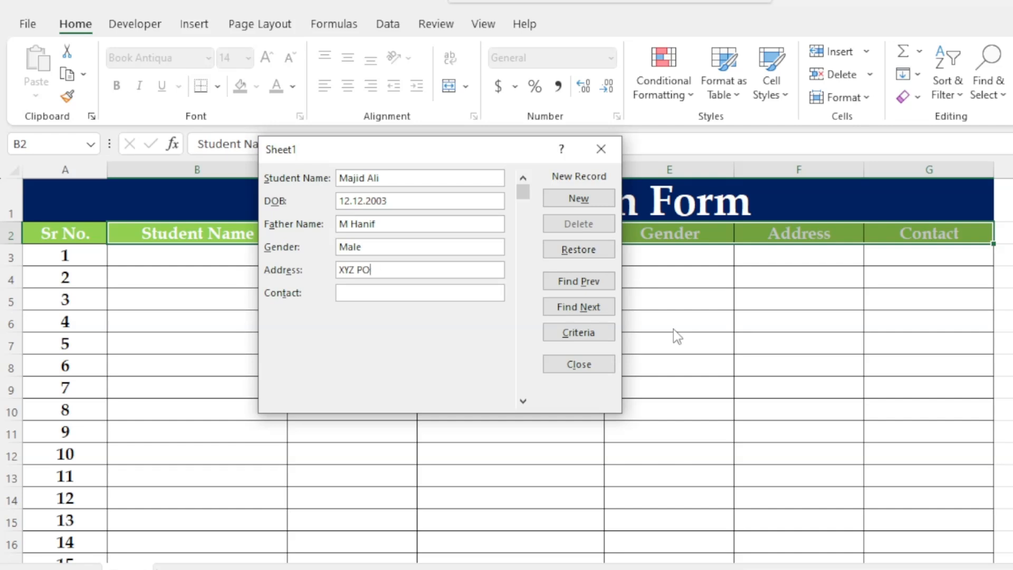
type("okistan")
key("BackSpace")
key("BackSpace")
type("tan")
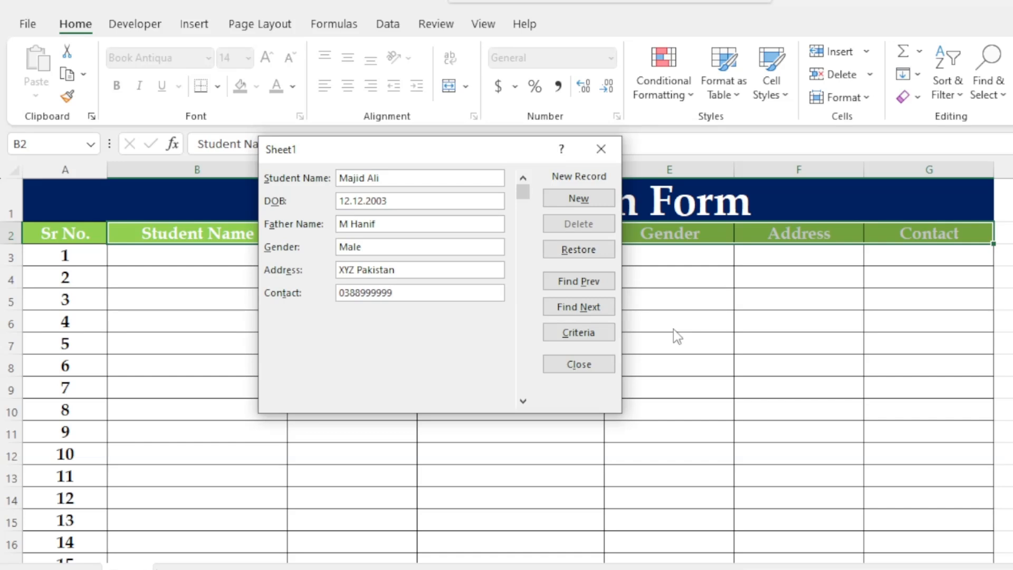
left_click(587, 200)
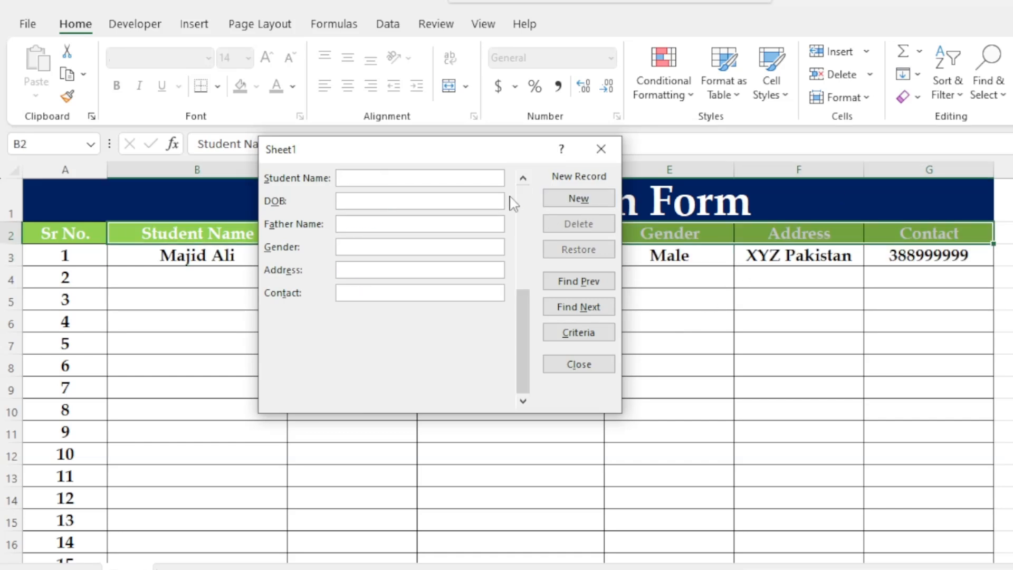
- Fill in the second student's name, father name, address and contact number, then submit it with New
left_click_drag(501, 154, 603, 313)
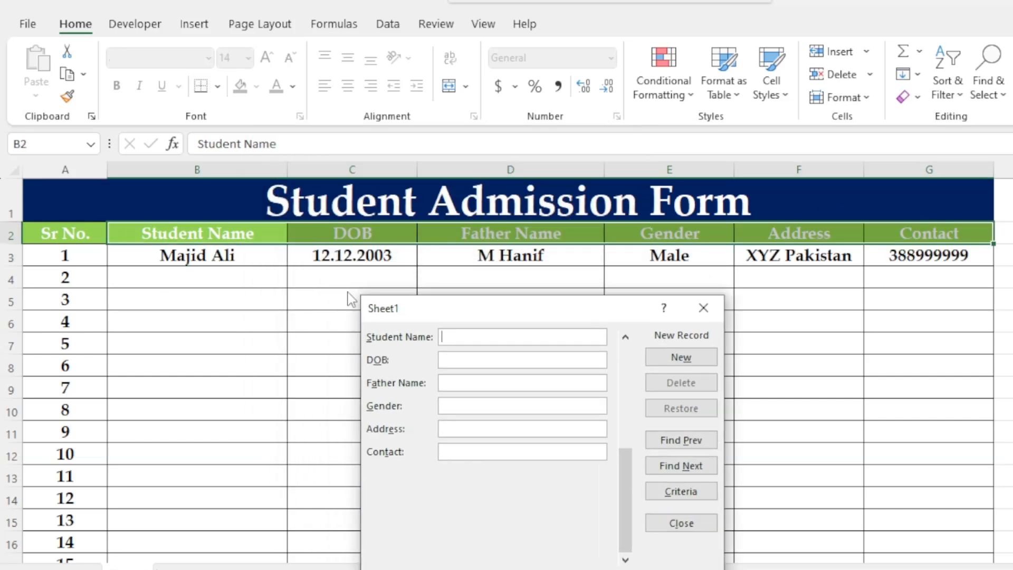
left_click_drag(468, 314, 403, 112)
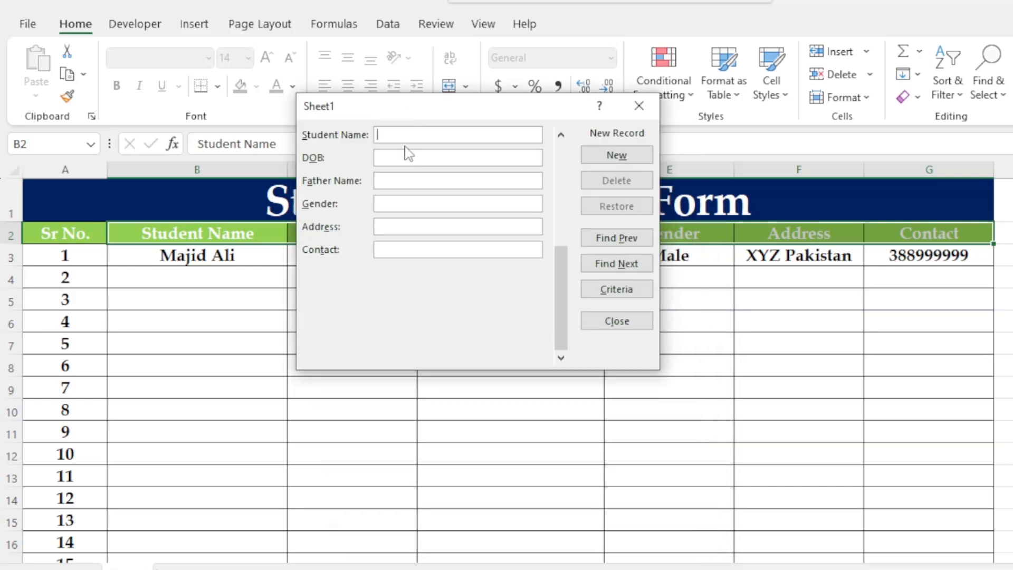
left_click(428, 181)
type("M Ali")
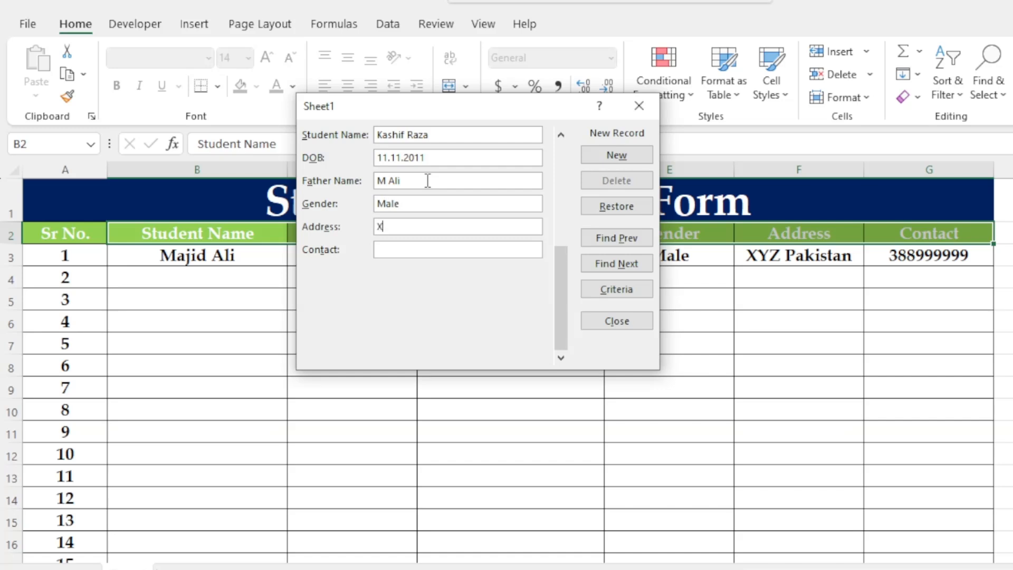
type("Xyz Paki")
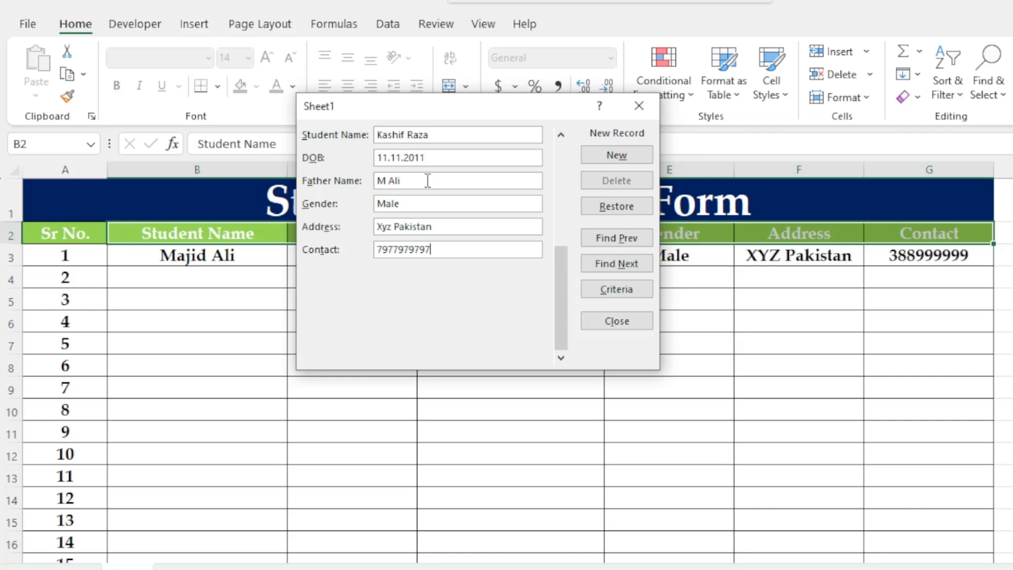
left_click(639, 155)
left_click_drag(508, 115, 423, 119)
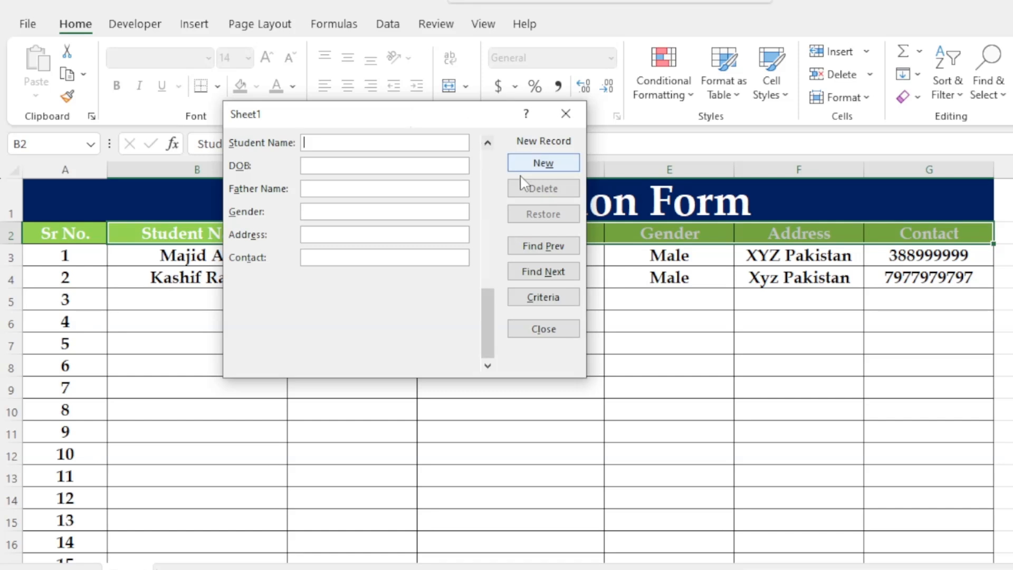
- Bring up the second student's record with Find Prev and delete it, confirming the deletion
left_click(551, 248)
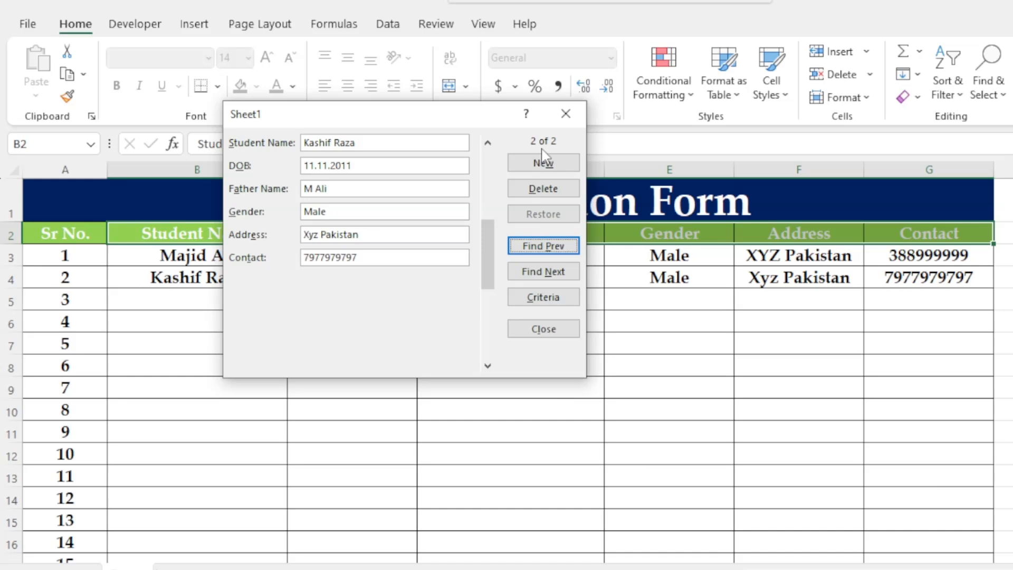
left_click(539, 193)
left_click_drag(598, 290, 446, 143)
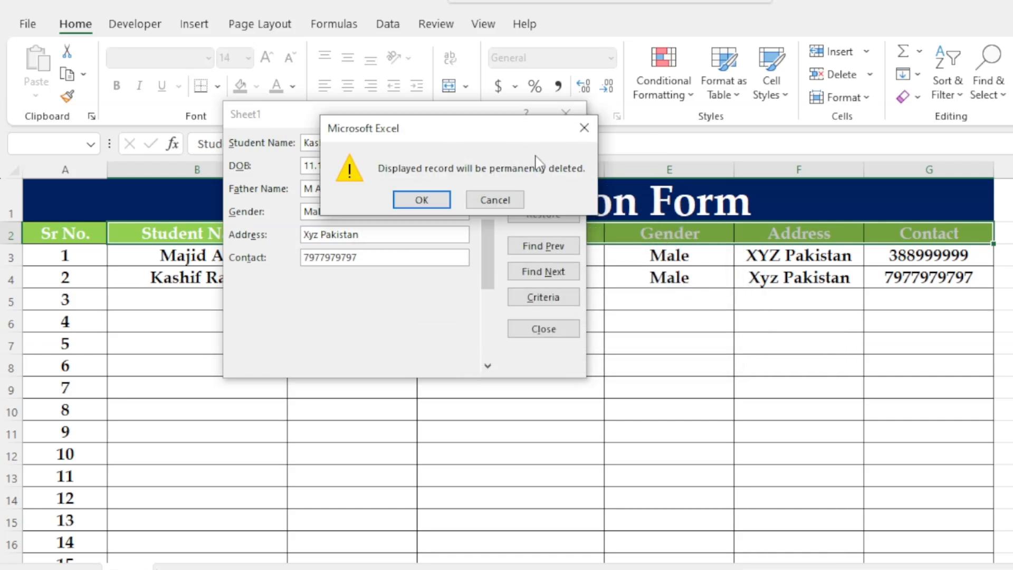
left_click(422, 199)
left_click_drag(433, 115, 722, 147)
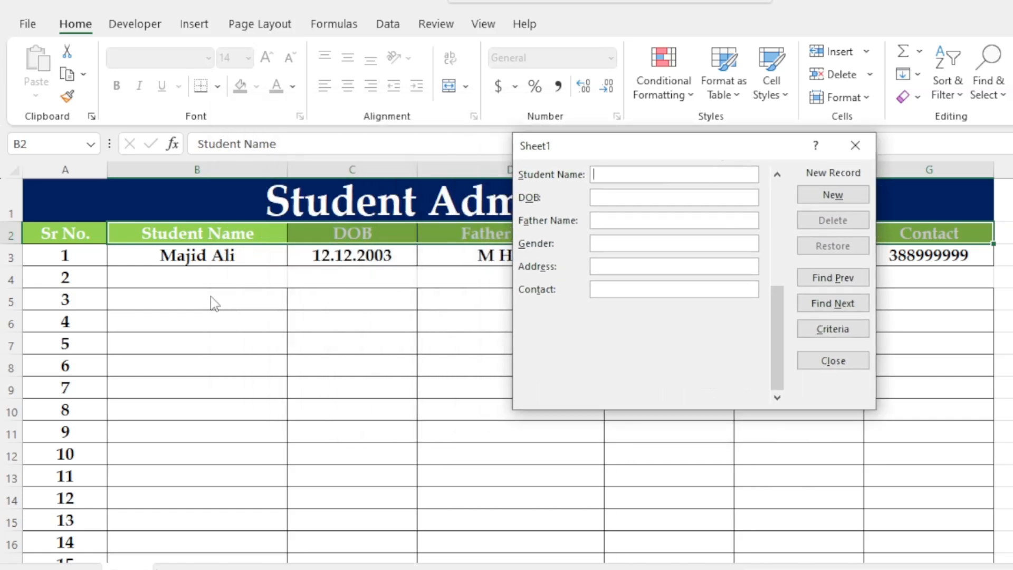
left_click_drag(620, 148, 310, 157)
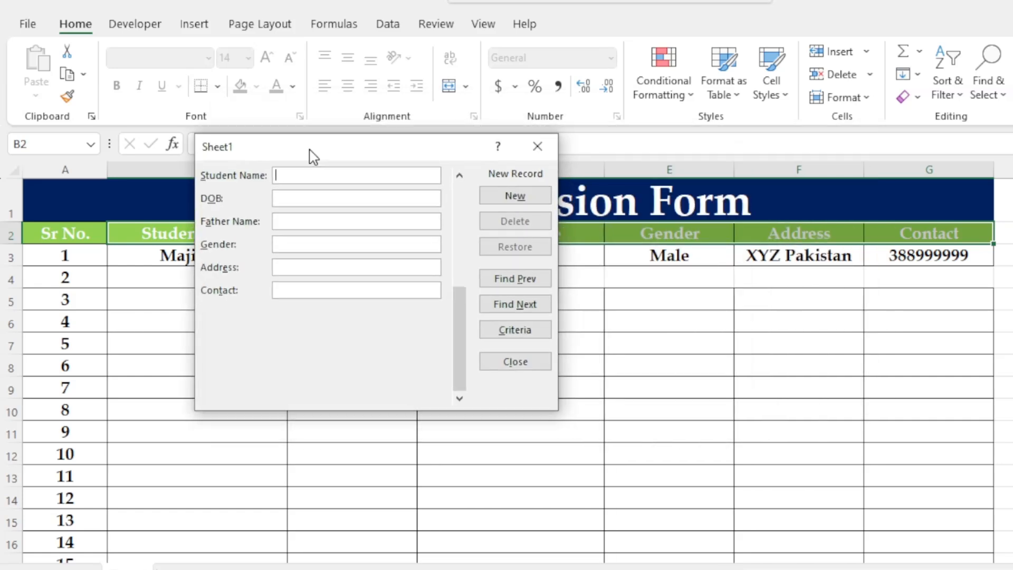